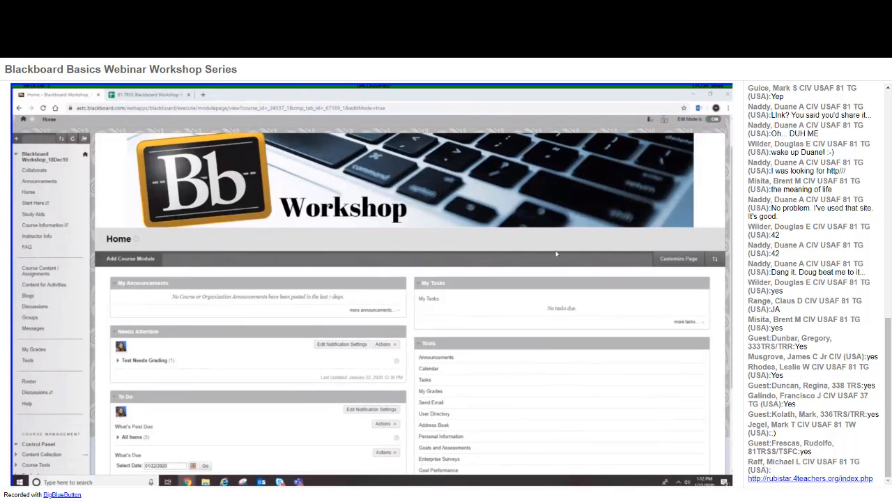
Step: Open the Rubrics page from the course tools of the Blackboard Workshop course
scroll(693, 157, "up", 2)
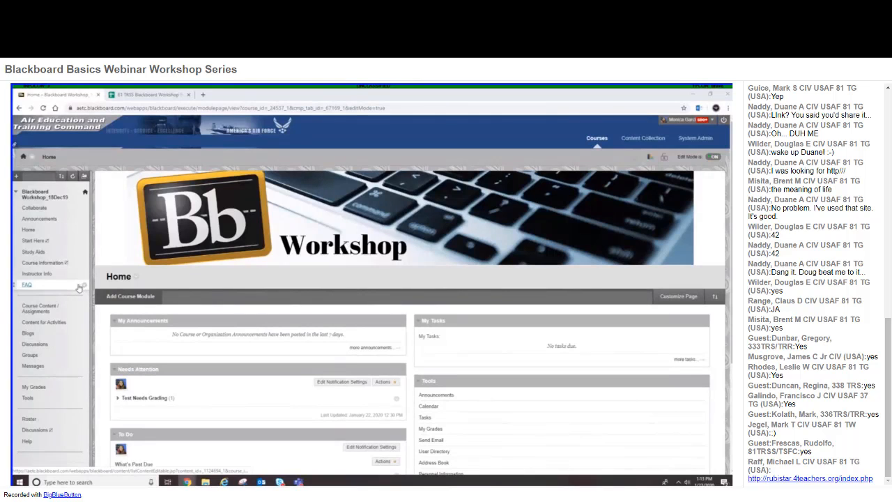
scroll(77, 287, "down", 3)
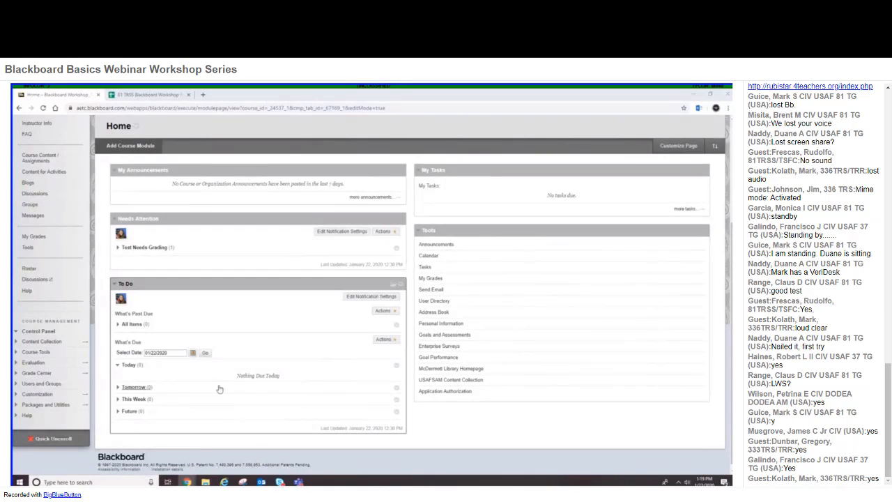
left_click(16, 353)
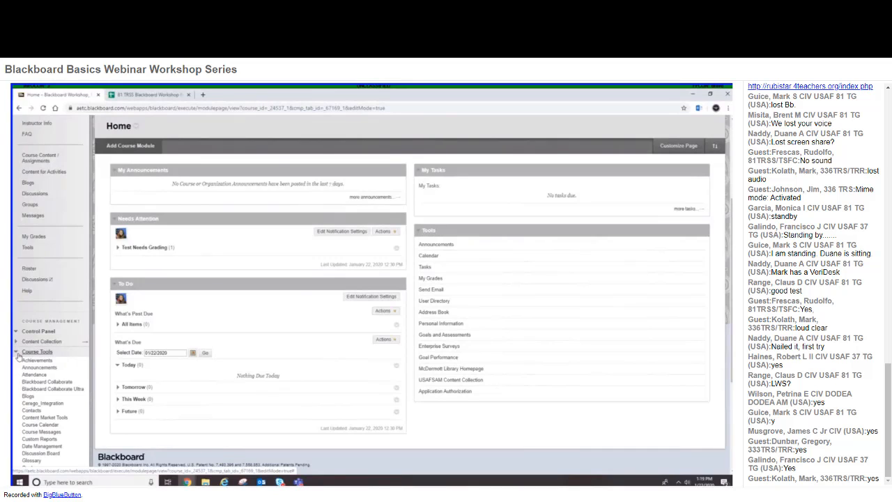
scroll(35, 366, "down", 1)
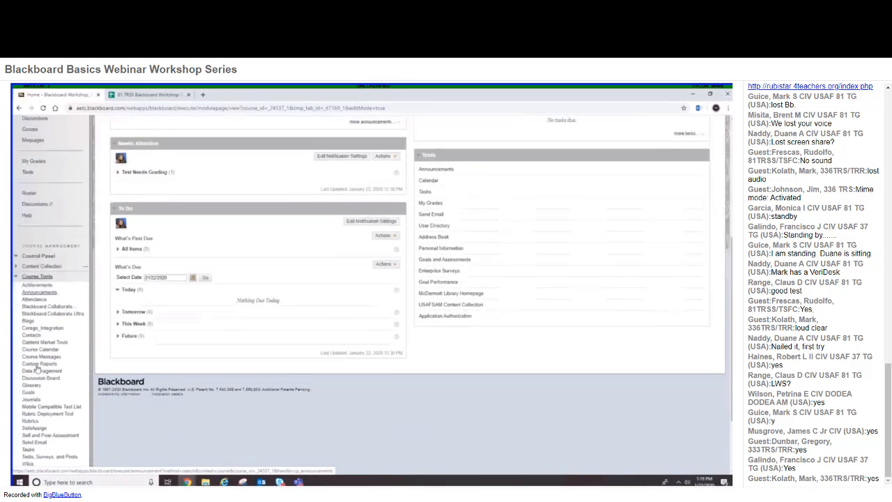
scroll(37, 369, "down", 1)
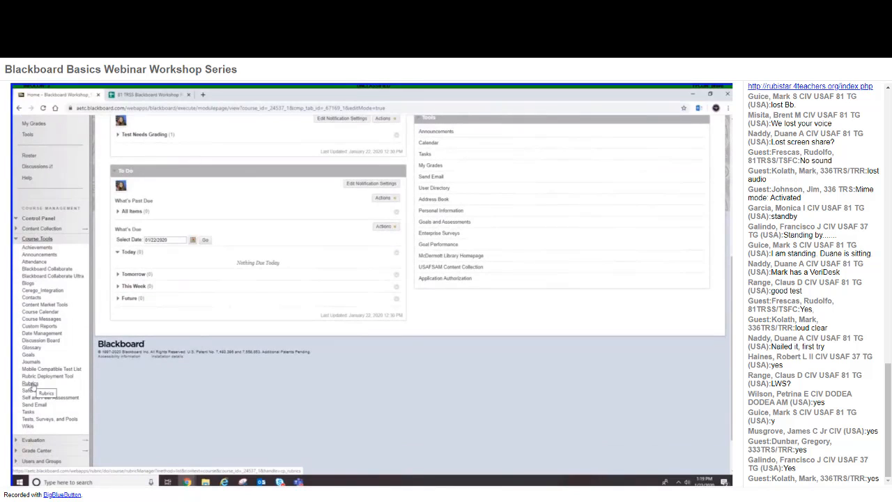
left_click(30, 385)
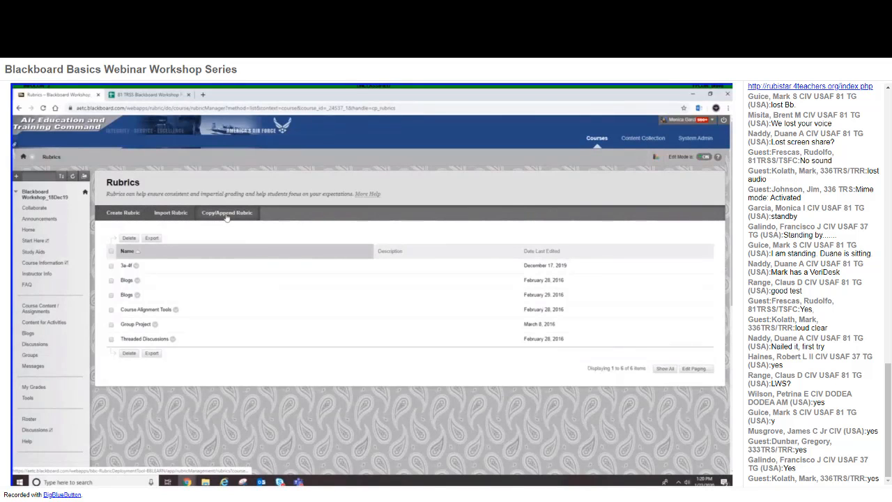
Step: Start creating a new rubric and name it Essay, leaving the description empty
left_click(136, 216)
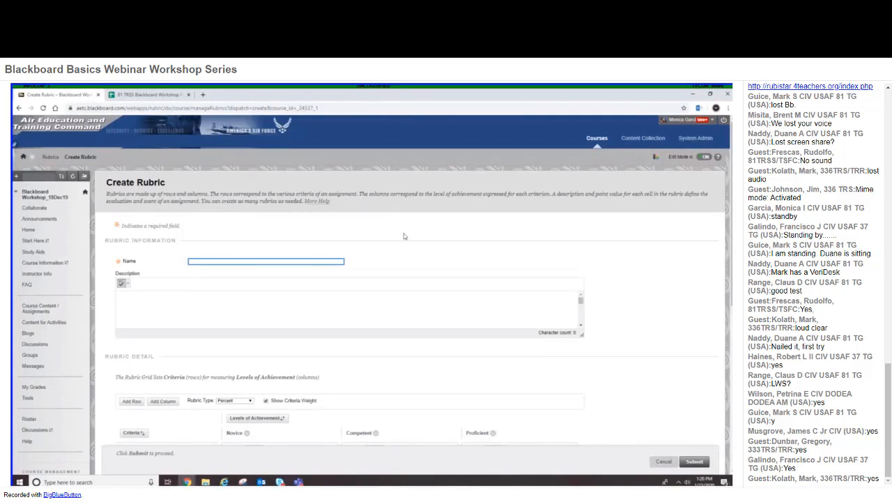
scroll(520, 212, "down", 3)
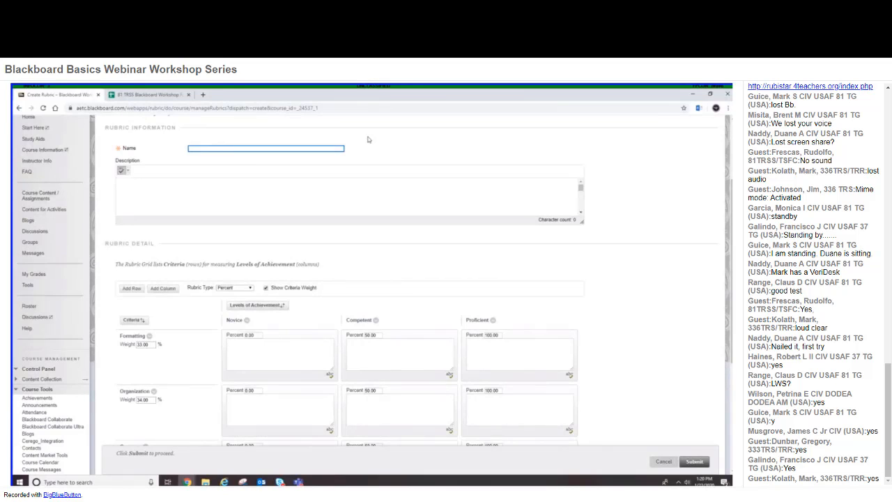
type("nal")
left_click(355, 184)
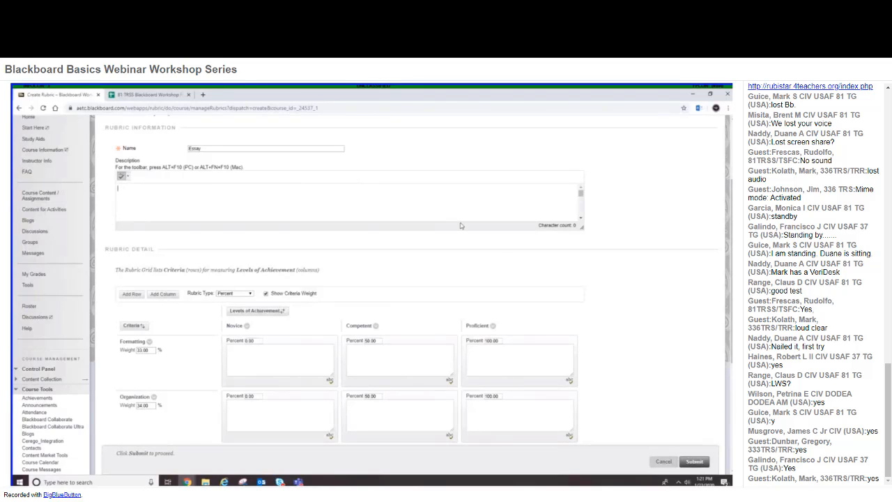
Step: Add a fourth criteria row to the rubric grid below Grammar
scroll(604, 225, "down", 3)
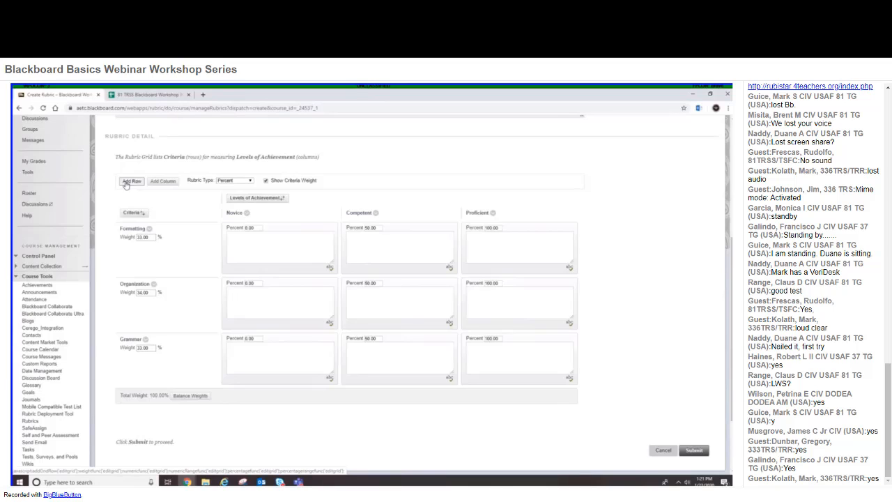
left_click(128, 183)
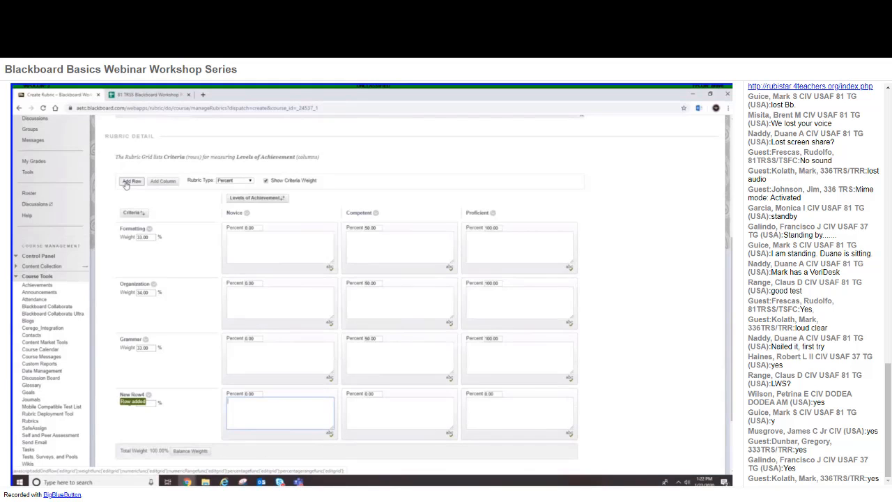
scroll(658, 316, "down", 1)
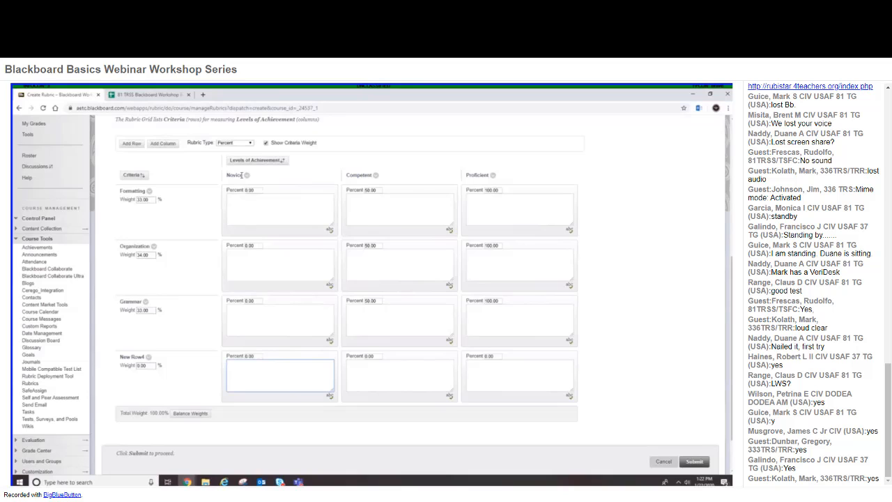
Step: Add a fourth level-of-achievement column to the rubric grid and delete it again
left_click(169, 147)
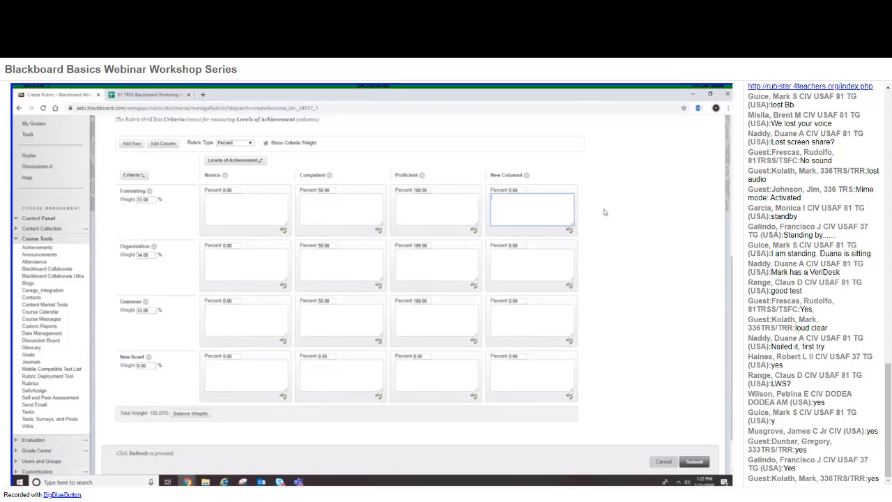
left_click(526, 176)
left_click(535, 200)
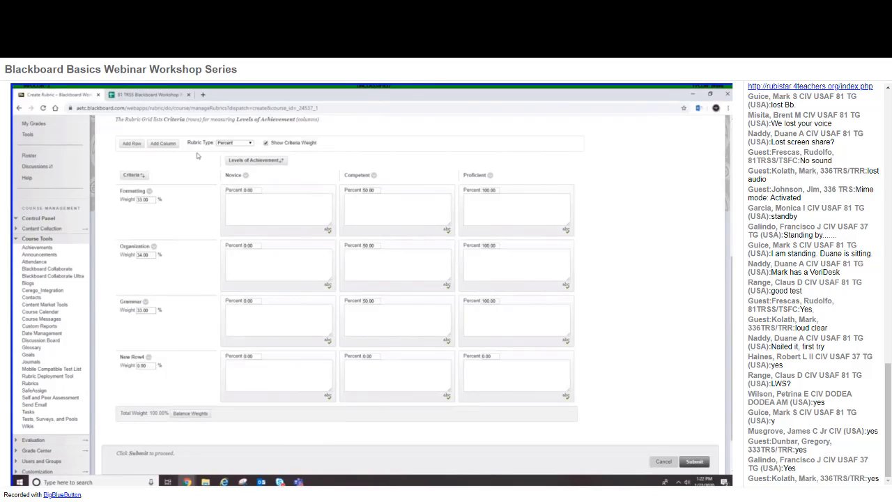
Step: Set the rubric type to Points and rename the new fourth criteria row as Spelling
left_click(250, 143)
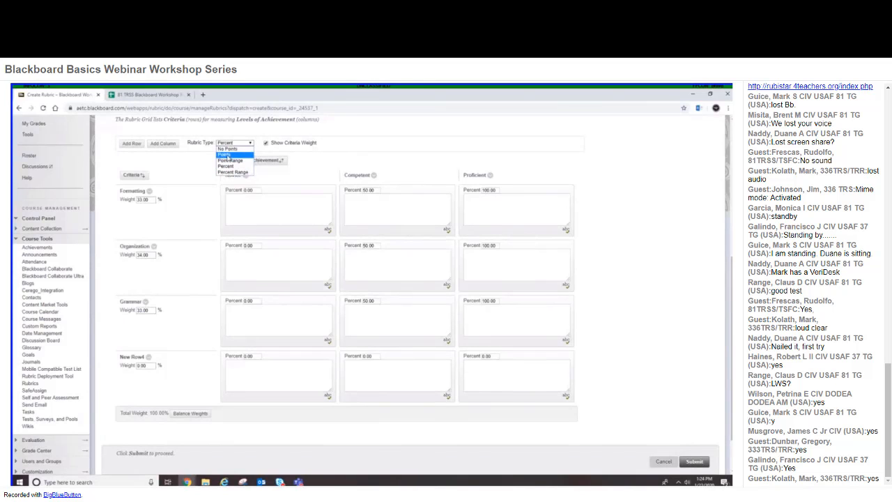
left_click(227, 154)
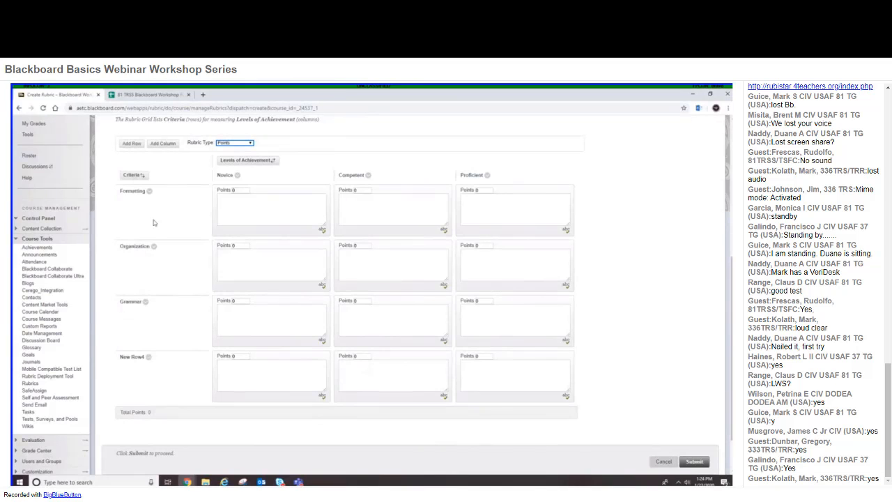
left_click(149, 358)
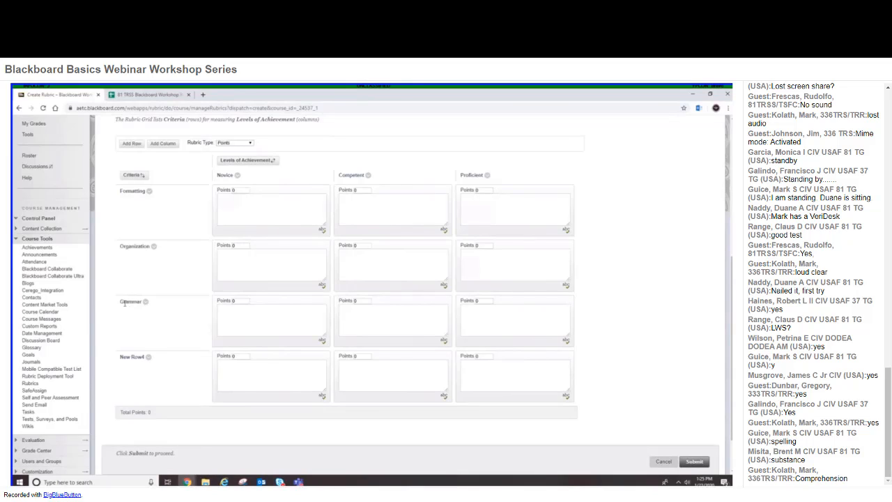
left_click(149, 358)
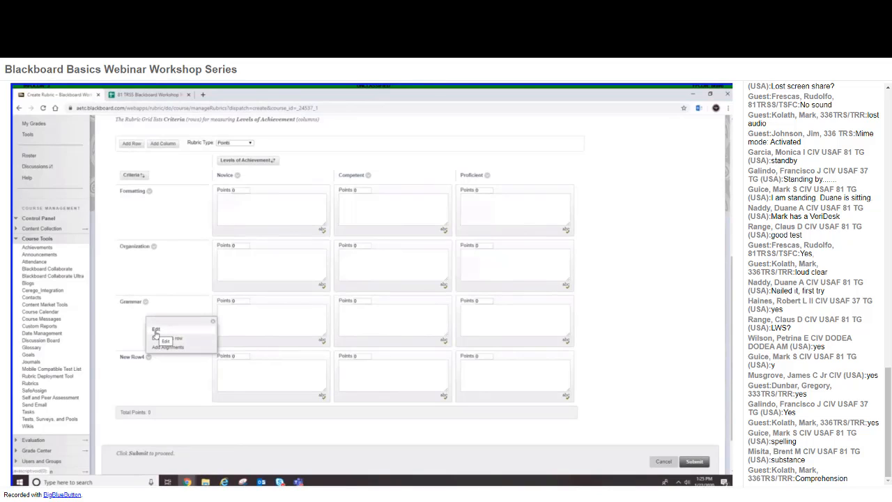
left_click(155, 331)
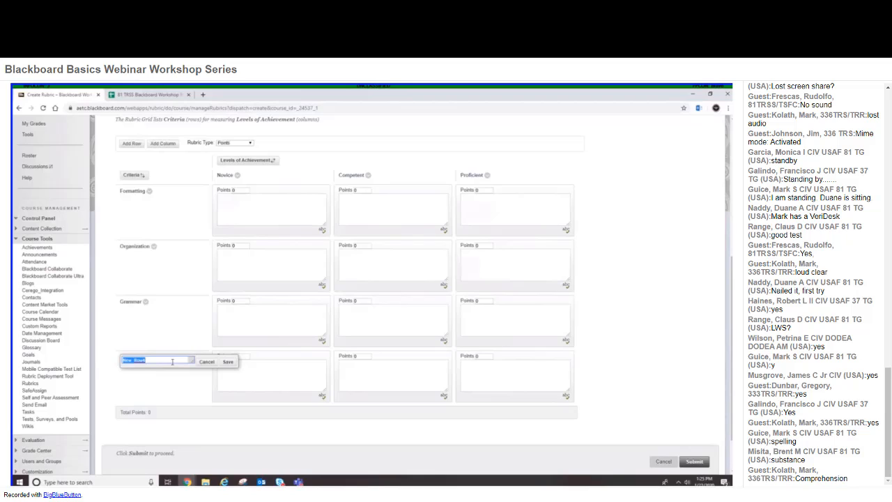
type("Spelling")
left_click(228, 361)
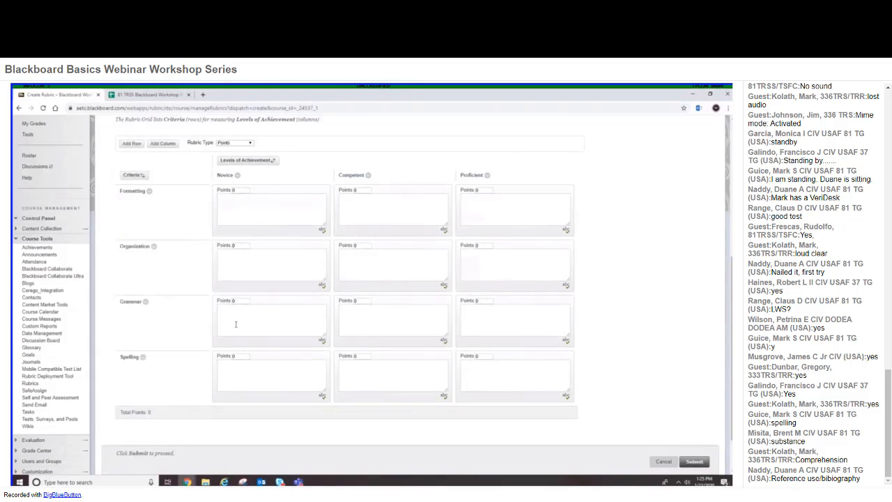
Step: Add a fifth criteria row and name it Reference Use/Bibliography
left_click(132, 143)
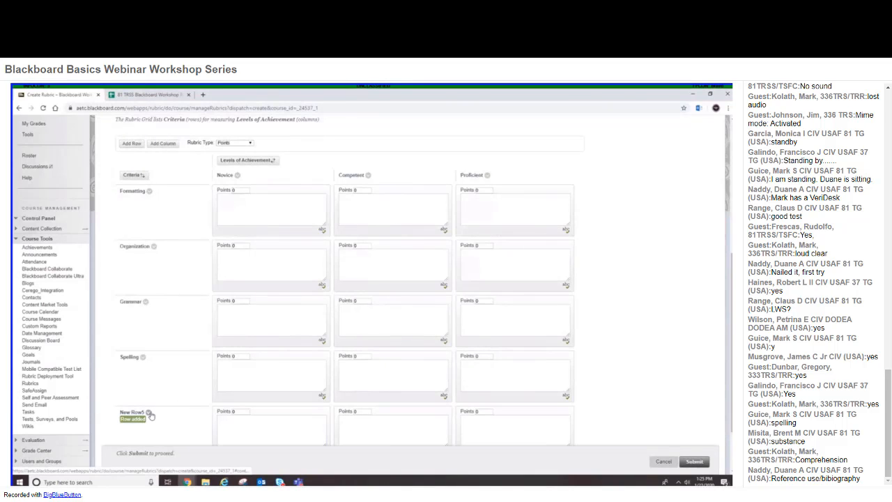
left_click(149, 413)
left_click(161, 387)
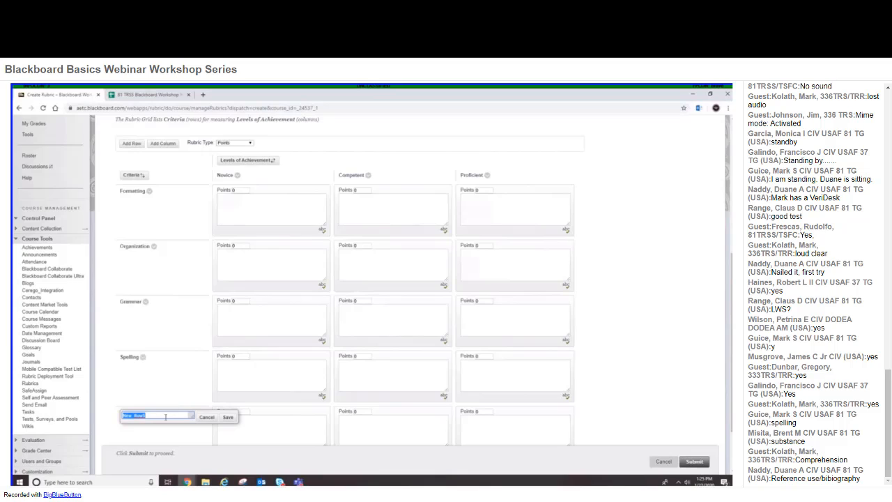
key("BackSpace")
type("Refere")
type("nce Use")
type("/Bibli")
type("o")
type("graphy")
left_click(228, 417)
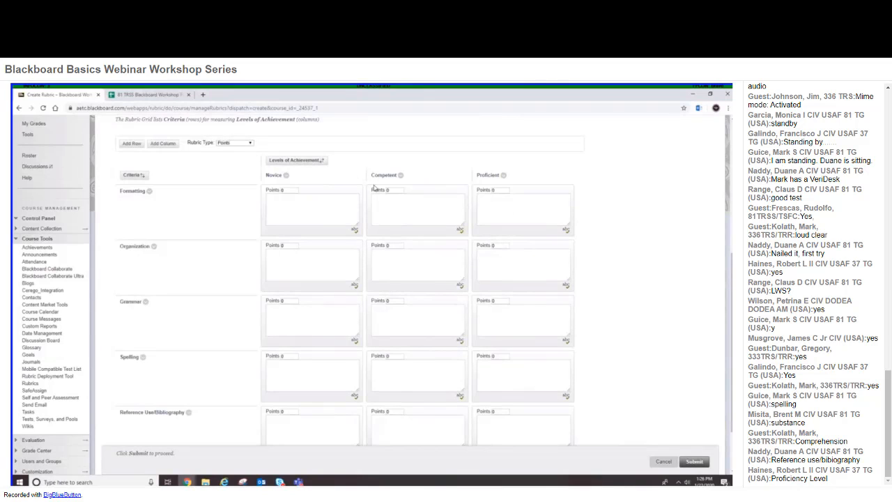
Step: Rename the Proficient level of achievement as Exceeds
left_click(503, 175)
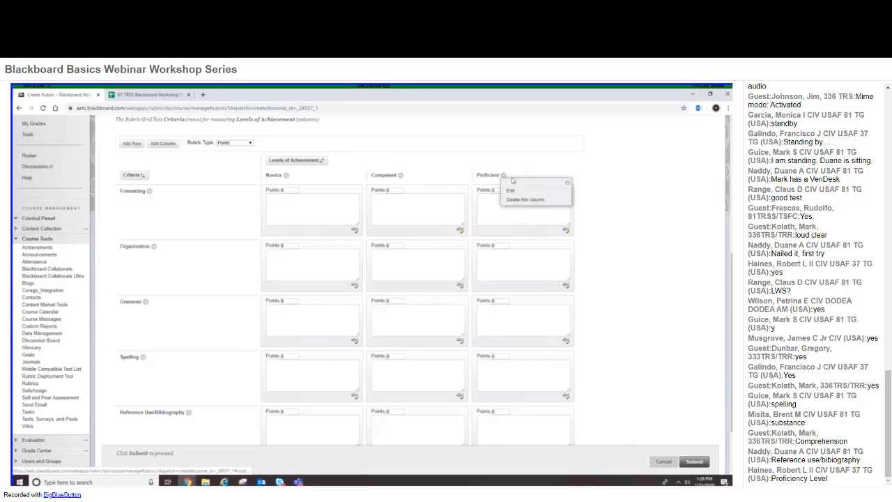
left_click(511, 191)
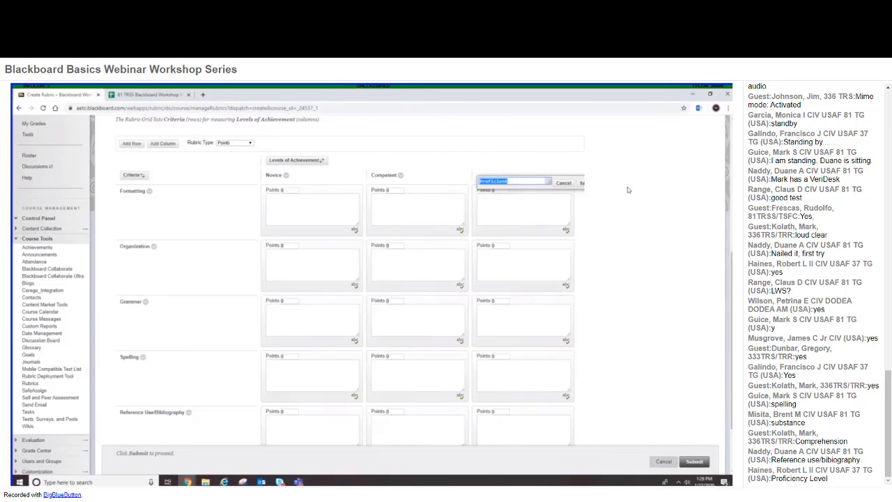
type("Exceeds")
left_click(582, 183)
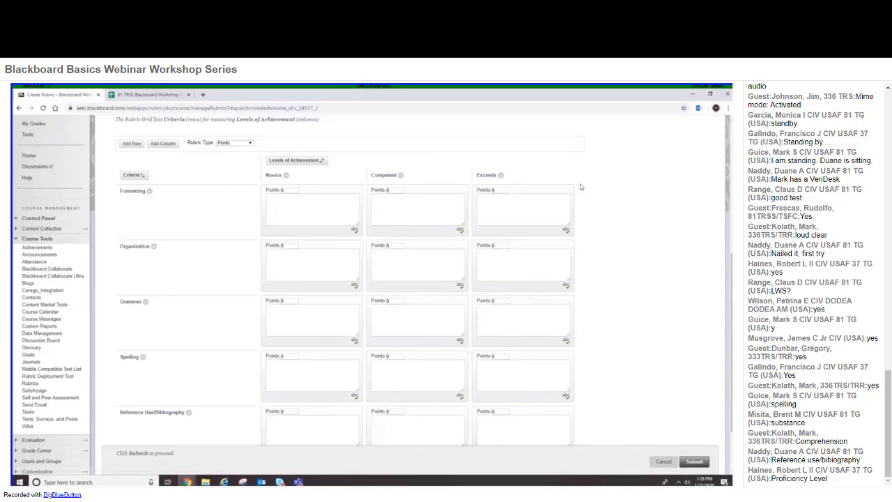
Step: Rename the Competent level of achievement as Meets
left_click(401, 175)
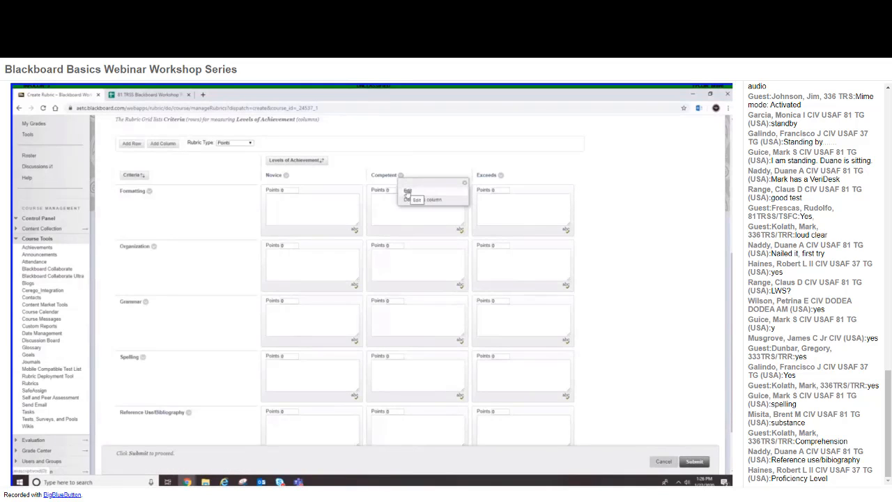
left_click(409, 191)
type("Meets")
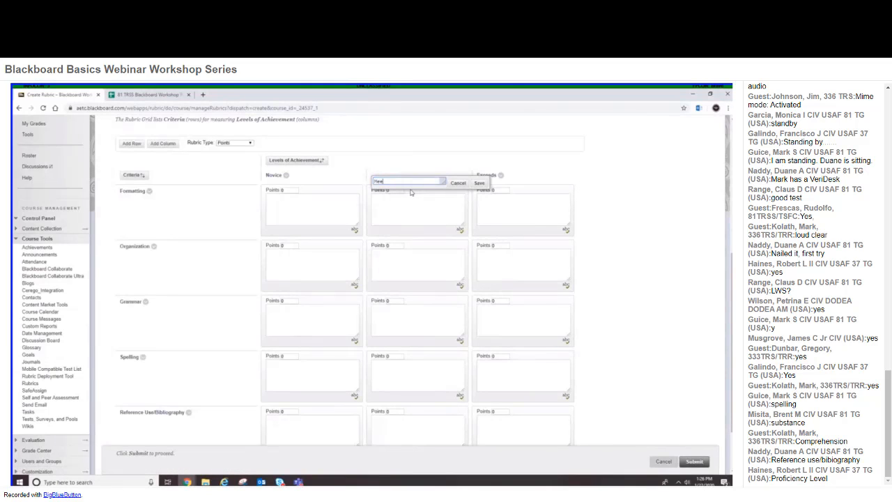
left_click(480, 182)
Step: Rename the Novice level of achievement as Fails to Meet
left_click(285, 177)
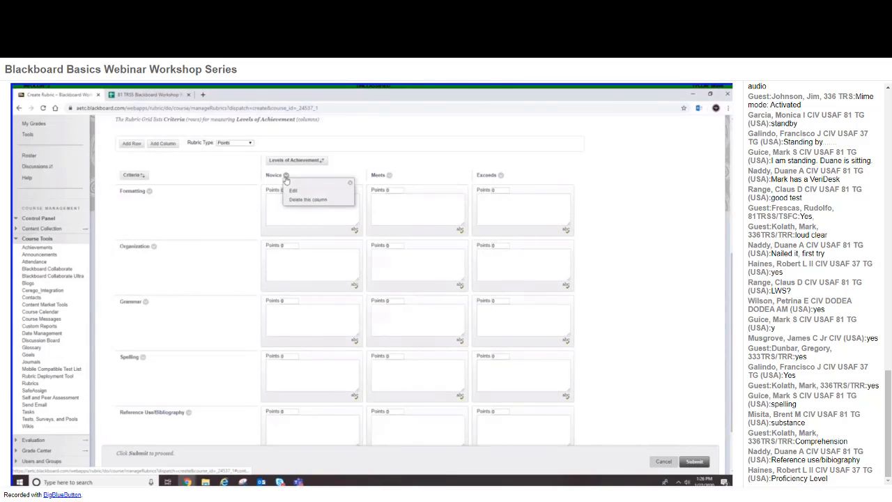
left_click(291, 192)
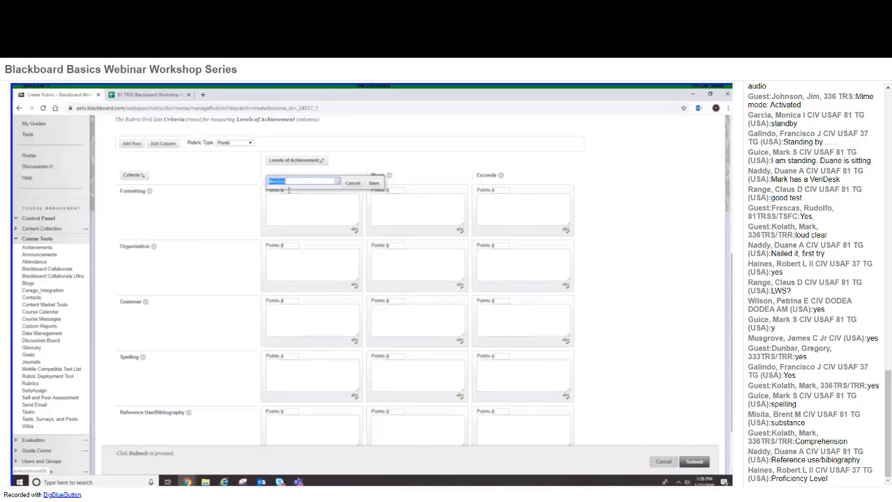
type("Fails to Meet")
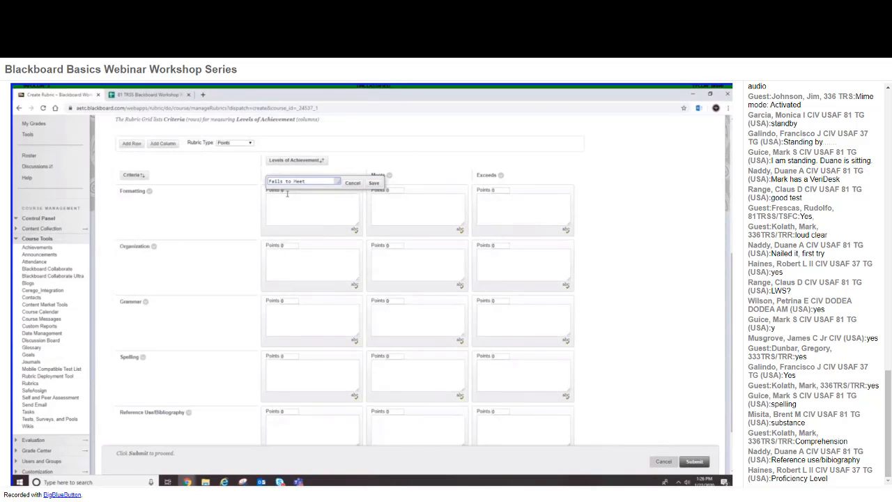
left_click(374, 183)
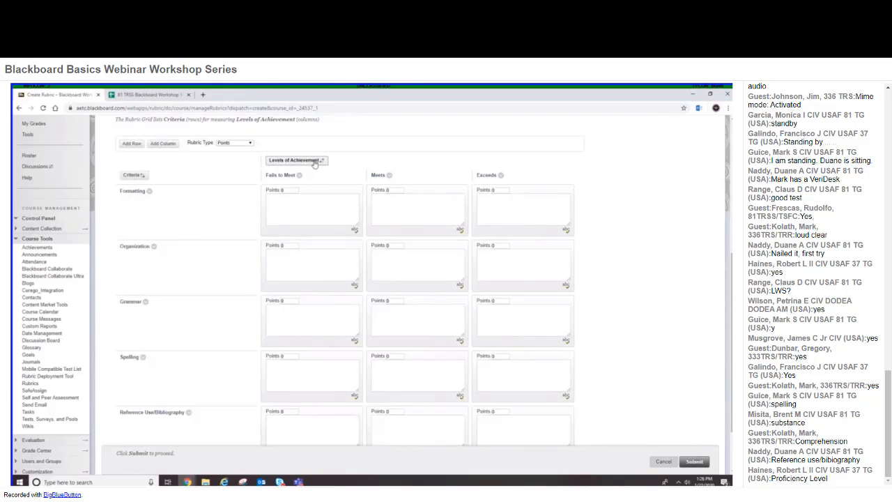
Step: Reorder the rubric's levels of achievement to Exceeds, Meets, Fails to Meet and submit the new order
left_click(295, 161)
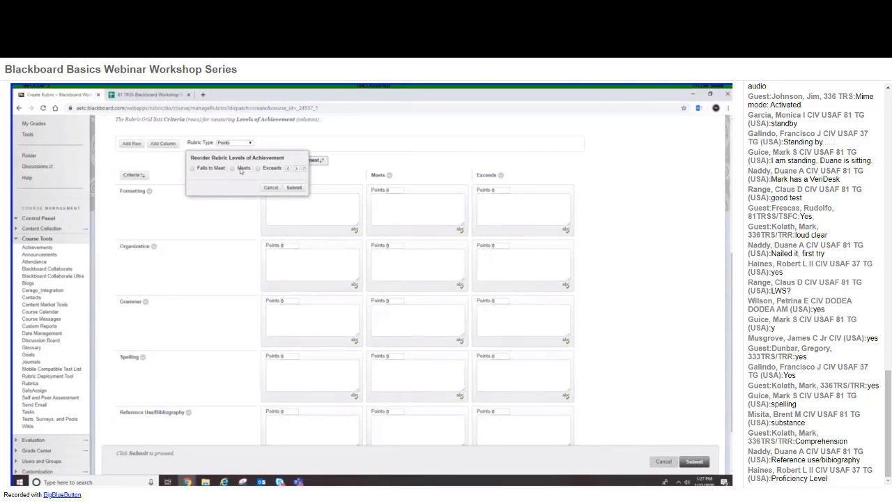
left_click(193, 169)
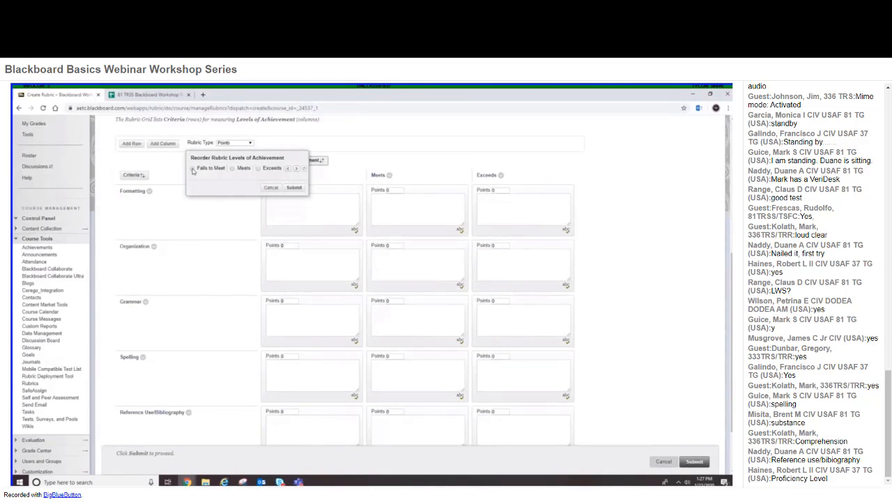
left_click(298, 171)
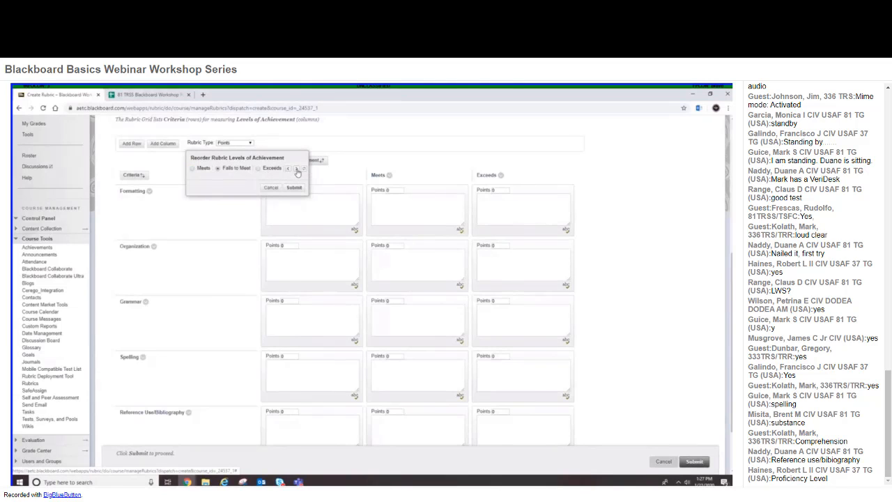
left_click(298, 171)
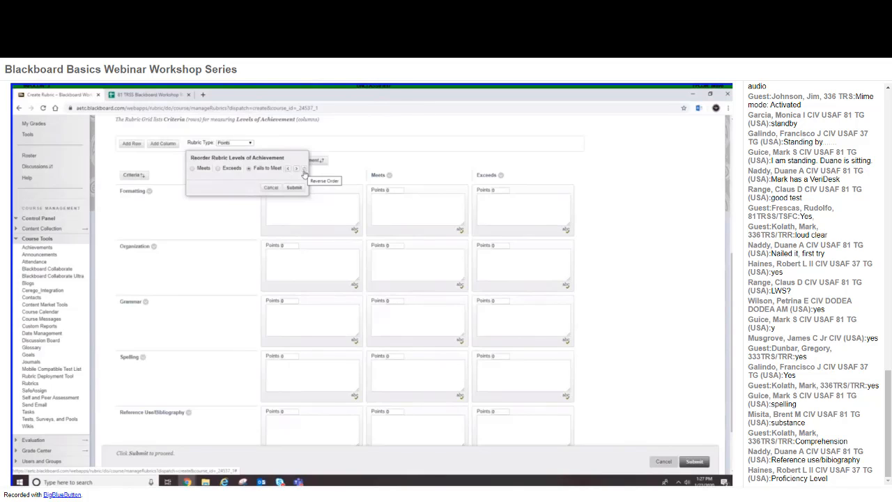
left_click(304, 170)
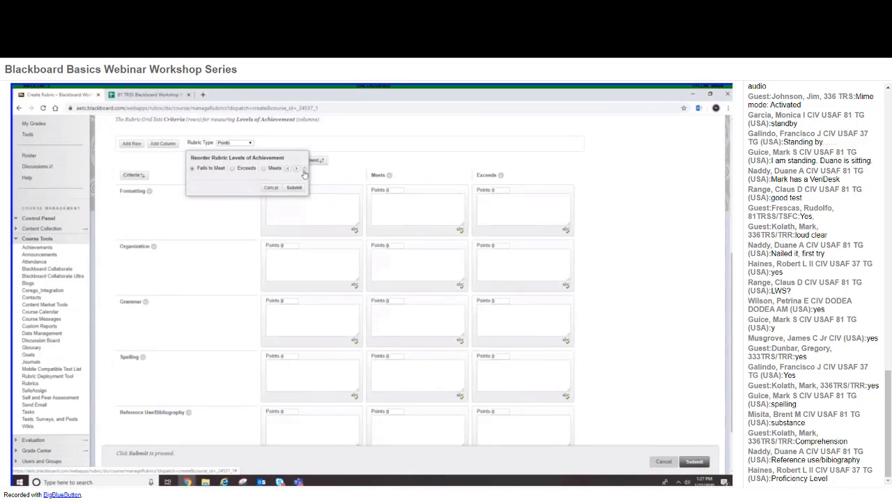
left_click(304, 171)
left_click(193, 169)
left_click(295, 170)
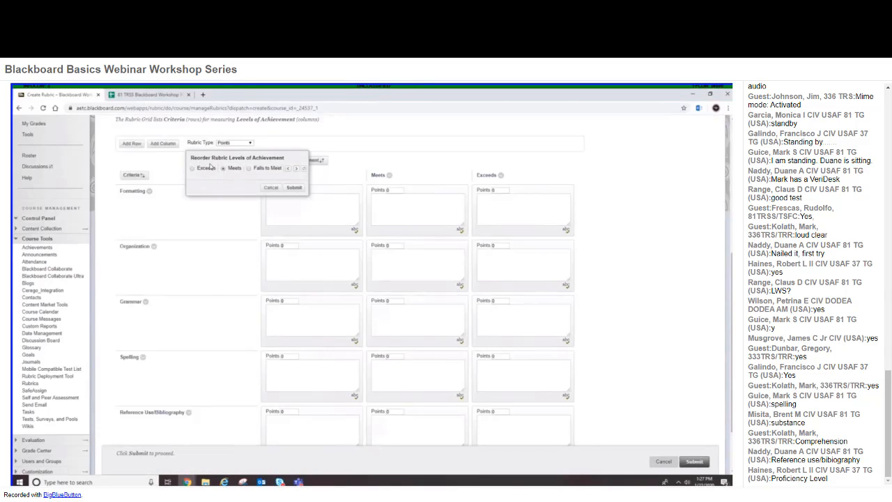
left_click(294, 189)
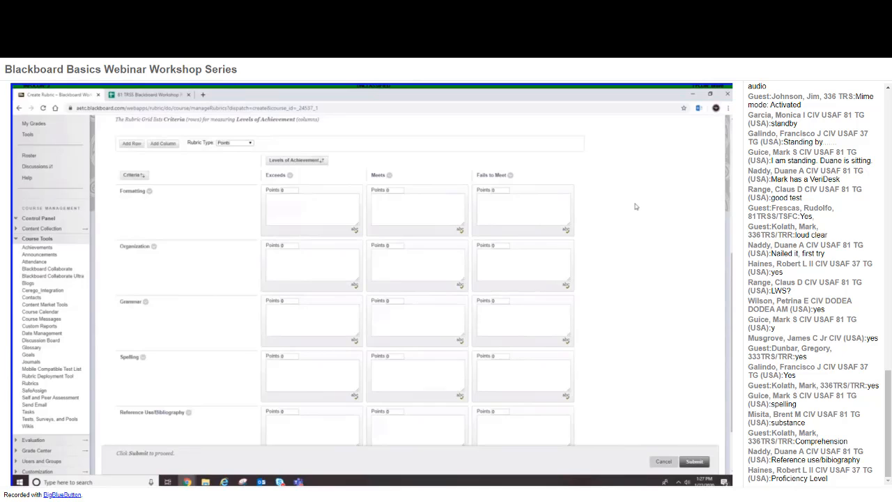
Step: Set the Exceeds points to 20 for Formatting, Organization, Grammar, Spelling and Reference Use/Bibliography
scroll(645, 209, "down", 1)
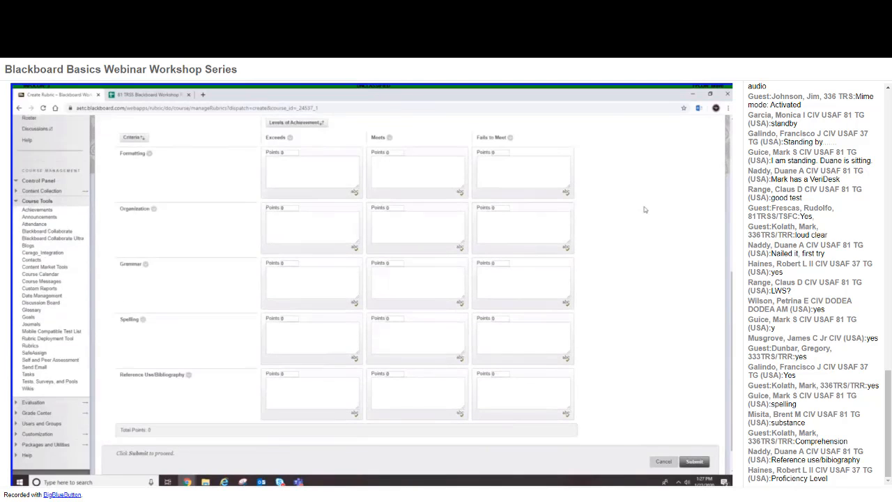
scroll(645, 209, "down", 1)
scroll(646, 211, "up", 1)
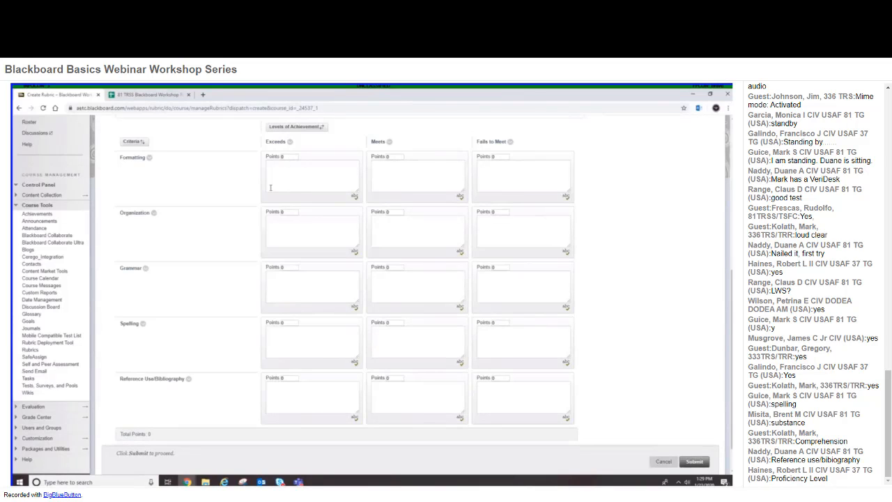
left_click(291, 157)
double_click(282, 211)
double_click(282, 267)
double_click(281, 323)
type("20")
double_click(280, 378)
left_click(277, 377)
left_click(281, 408)
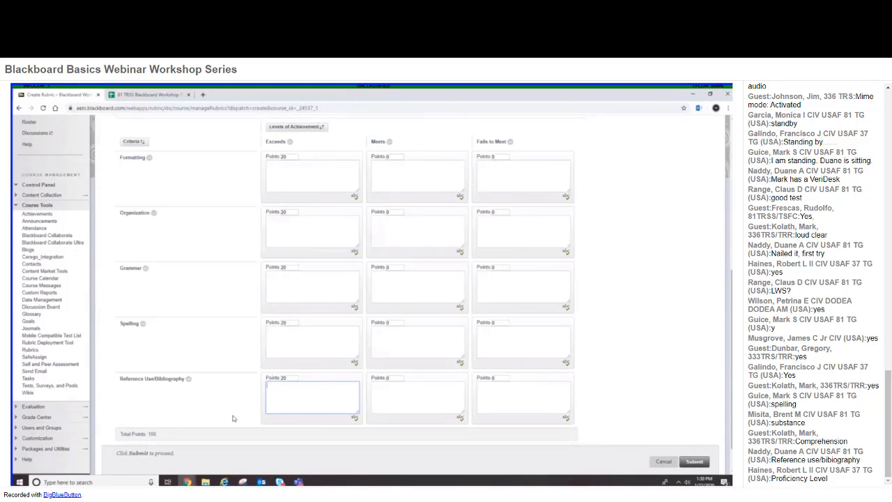
Step: Set the Meets points to 14 for all five criteria rows
double_click(397, 156)
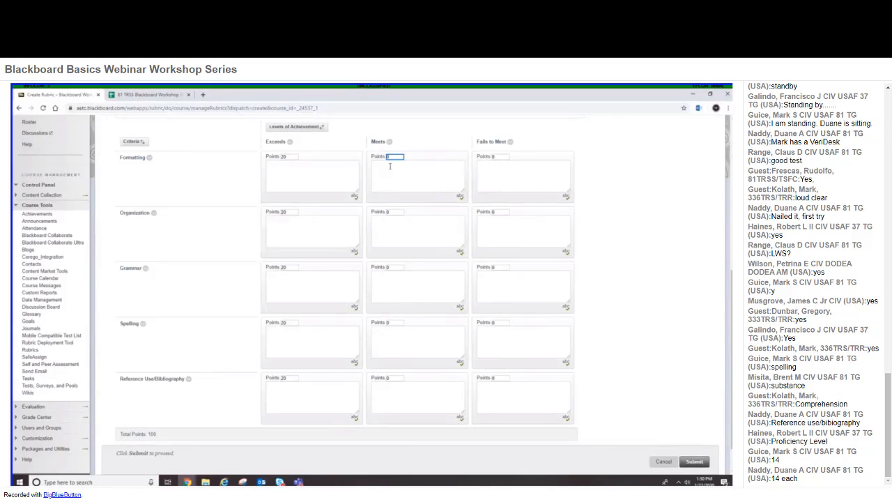
type("4")
left_click(382, 216)
type("14")
left_click(393, 268)
type("14")
left_click(388, 323)
type("14")
left_click(389, 379)
type("14")
left_click(396, 455)
left_click(311, 176)
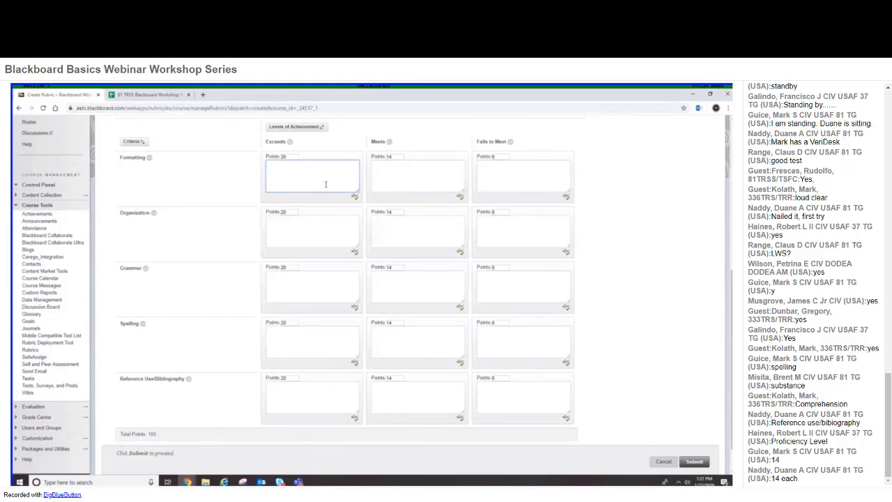
left_click(397, 168)
left_click(504, 170)
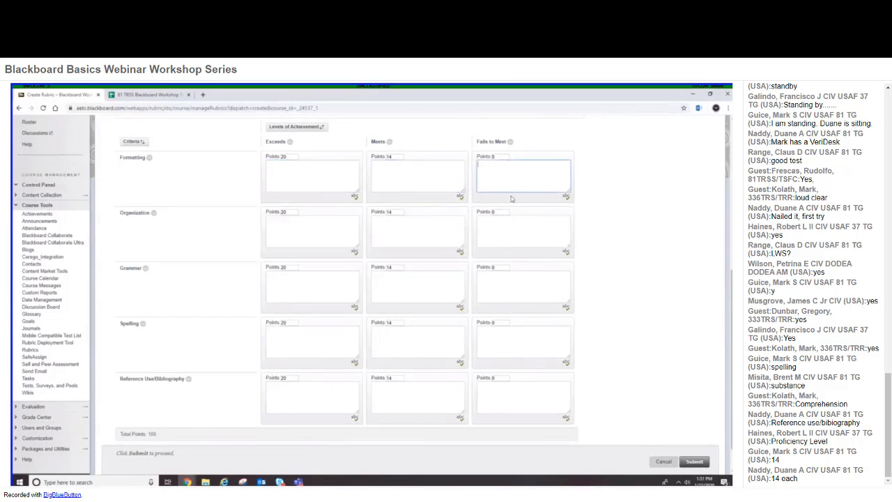
left_click(325, 190)
left_click(314, 222)
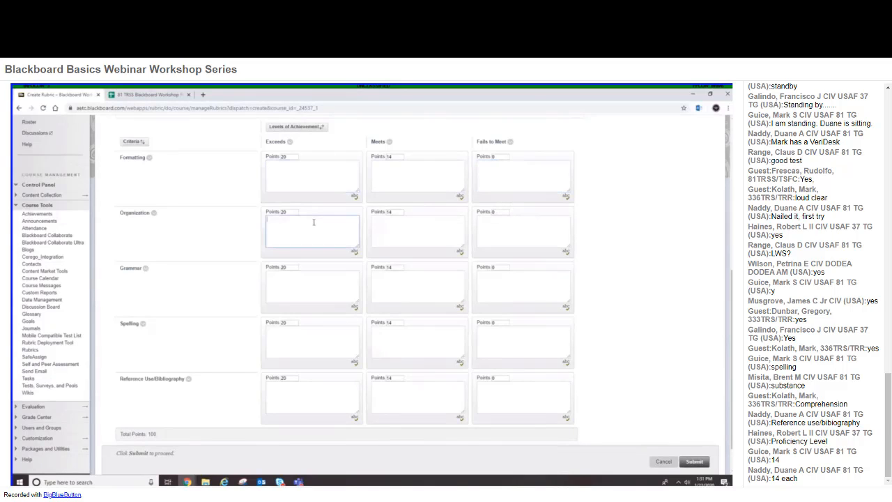
Step: Enter "Formatted nicely" as the description of the Formatting criterion at the Exceeds level
left_click(300, 176)
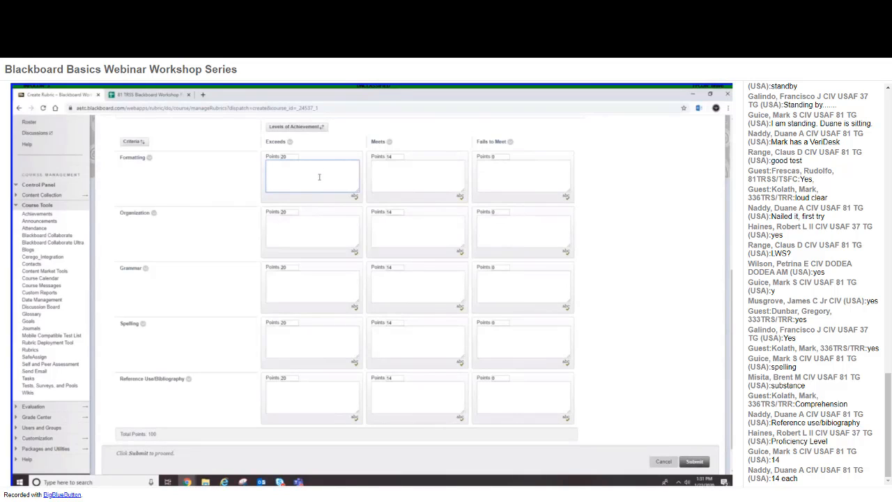
type("Farmatted nicely")
left_click(327, 230)
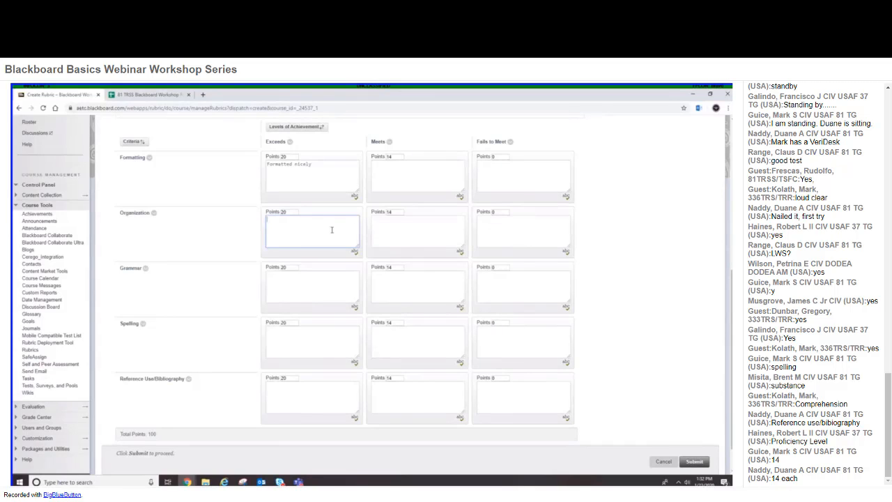
left_click_drag(322, 163, 264, 170)
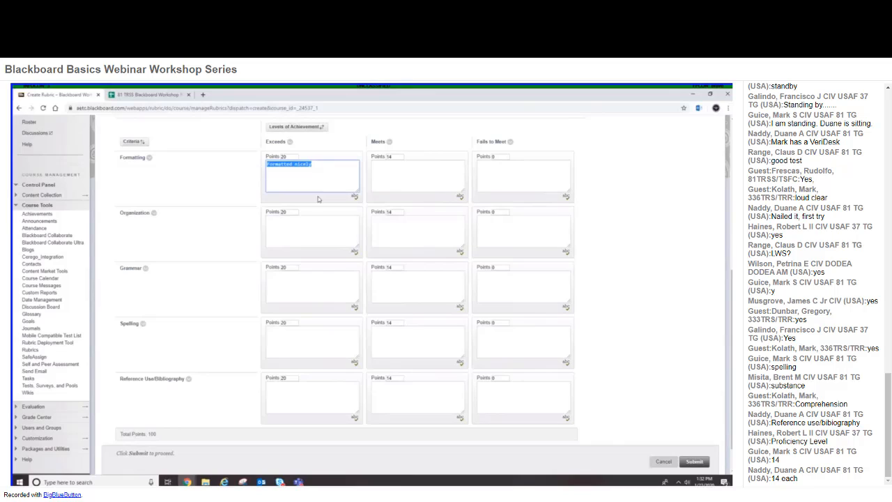
Step: Enter "0-5 grammatical errors." as the description of the Grammar criterion at the Exceeds level
left_click(325, 282)
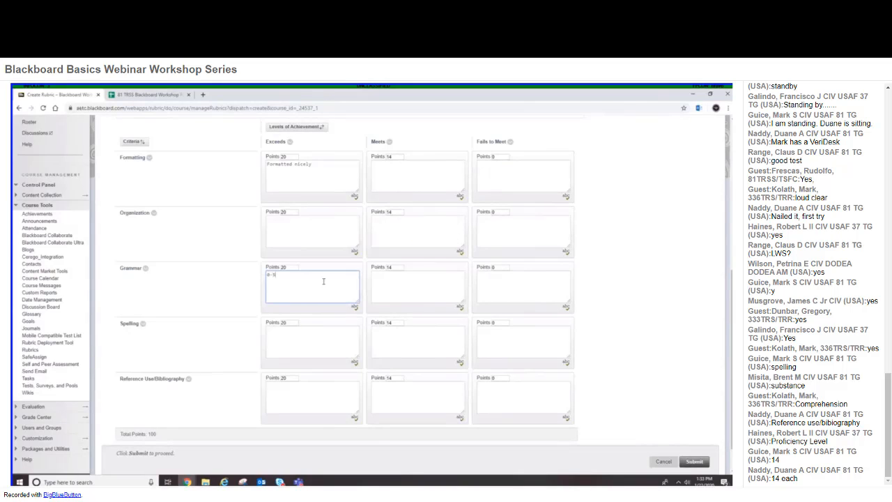
type("grammatical errors.")
left_click(237, 273)
Step: Review the rubric grid and submit the Essay rubric
scroll(581, 354, "up", 2)
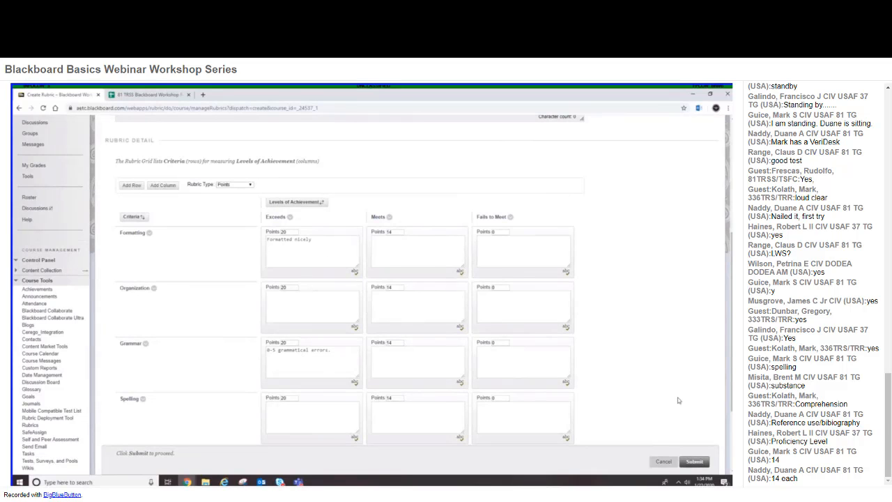
scroll(677, 397, "down", 1)
left_click(692, 463)
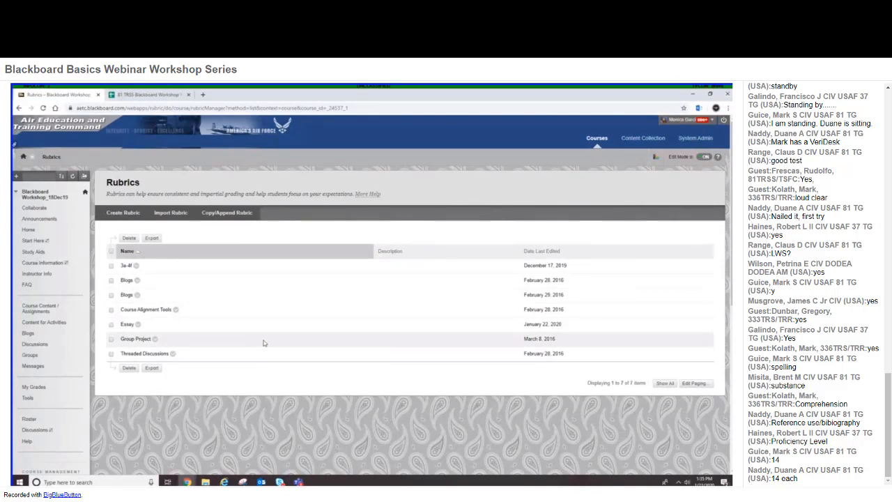
Step: Open the Obj 7b Instructor techniques blog from the Unit 7 (Part I) Assignments folder in Course Content / Assignments
scroll(263, 342, "down", 1)
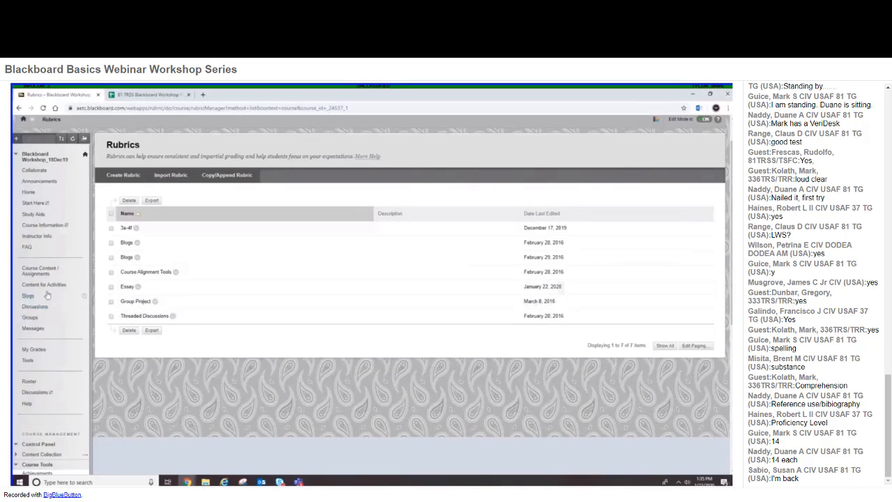
left_click(38, 271)
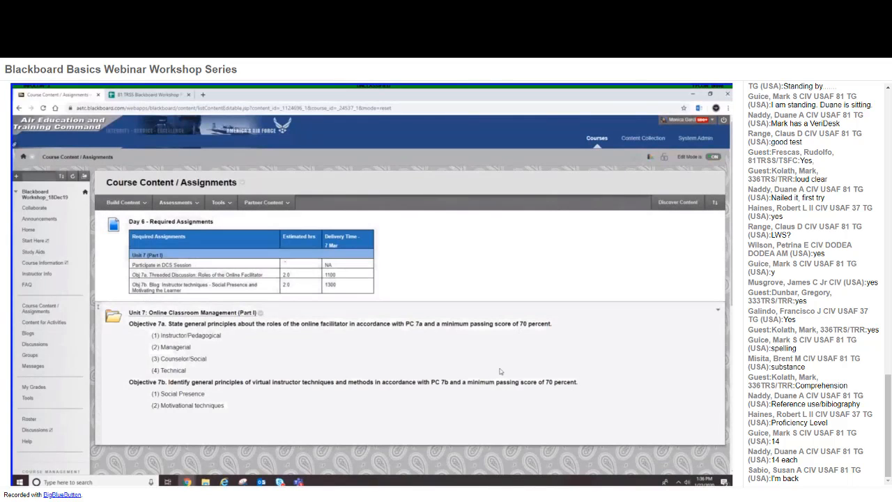
left_click(223, 315)
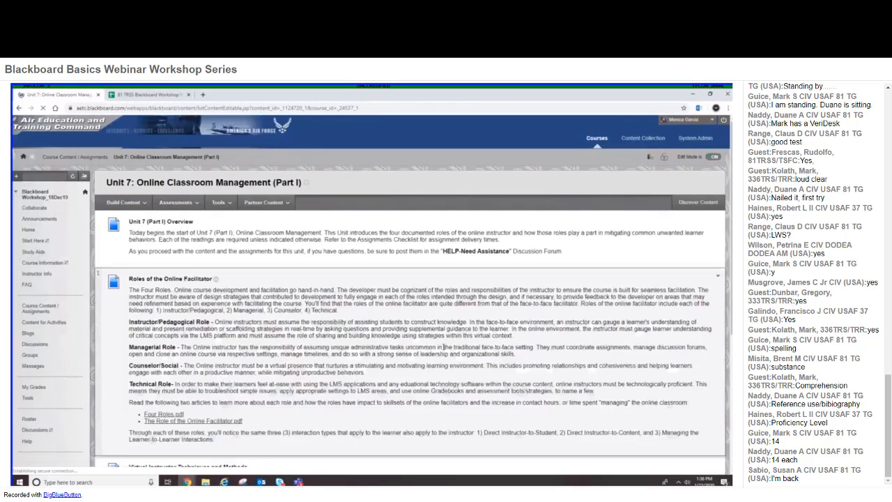
scroll(446, 349, "down", 3)
scroll(452, 348, "down", 3)
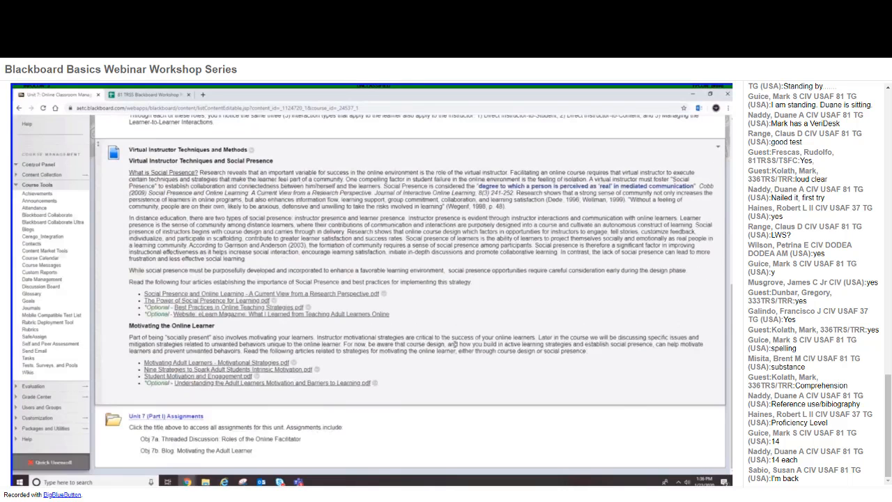
left_click(188, 418)
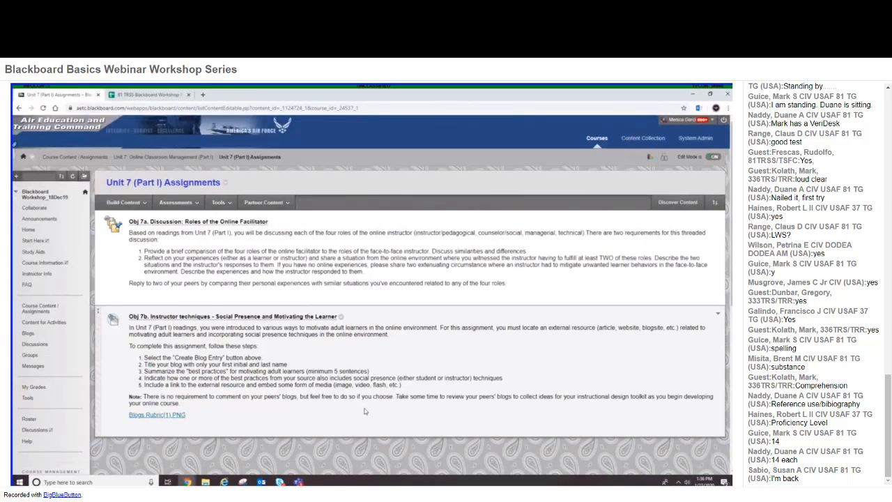
left_click(309, 317)
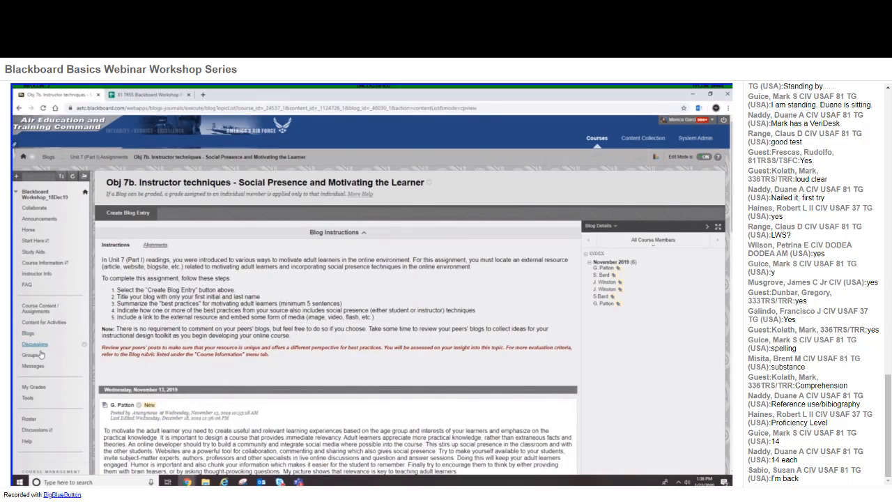
Step: Open the Obj 7b Instructor techniques blog for editing from the course's list of blogs
left_click(28, 334)
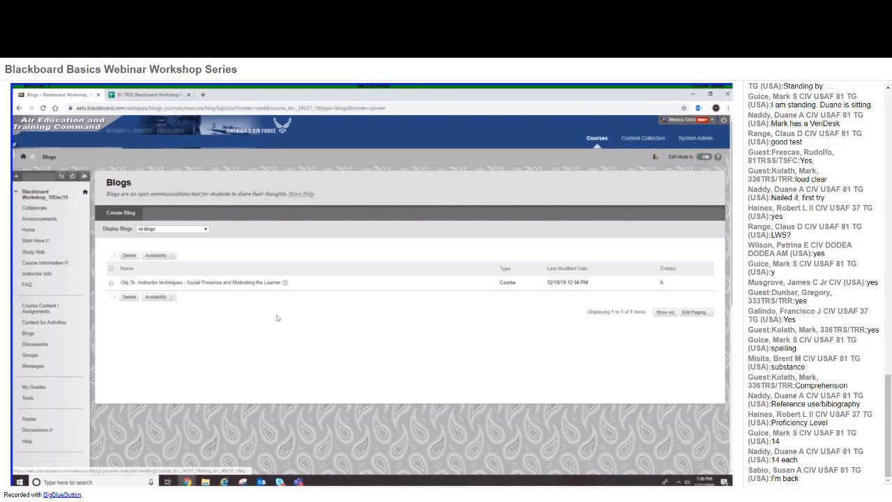
left_click(285, 285)
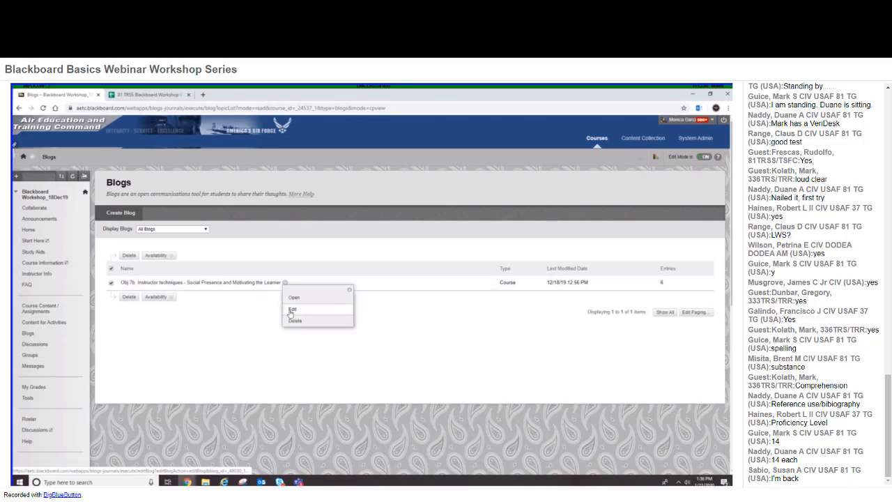
left_click(292, 311)
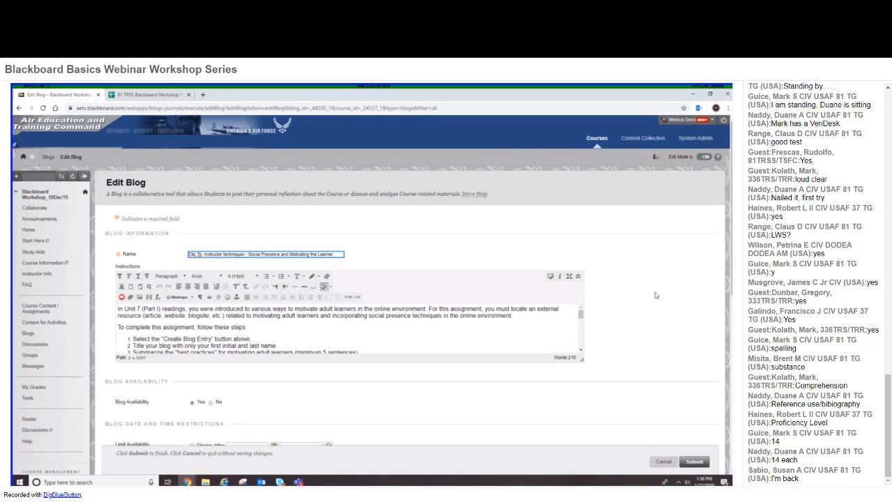
Step: Remove the Blogs rubric association from the blog's grade settings
scroll(656, 296, "down", 3)
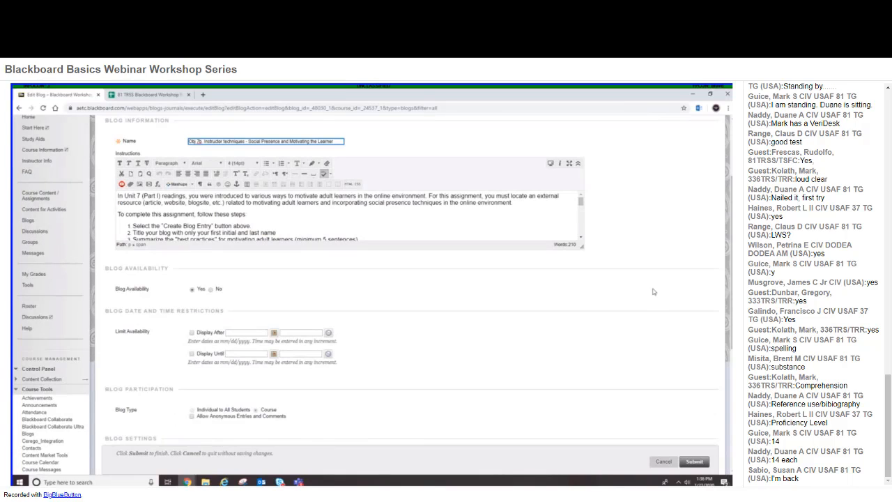
scroll(653, 291, "down", 3)
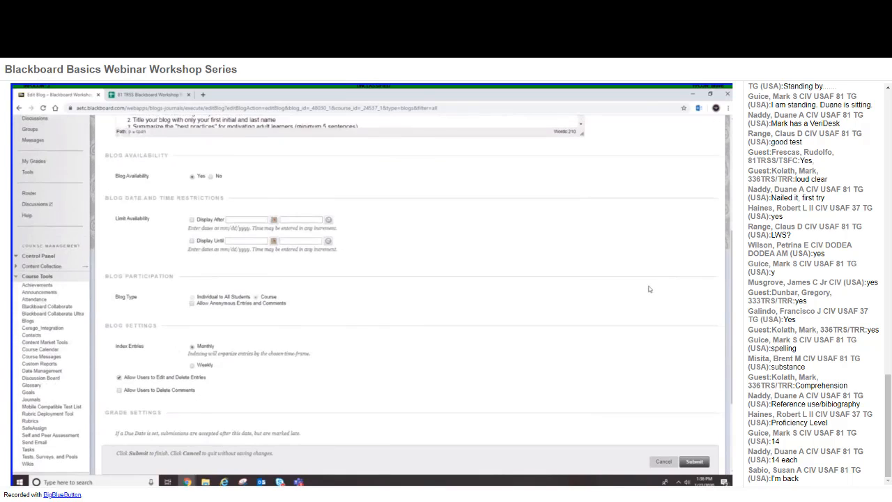
scroll(648, 288, "down", 3)
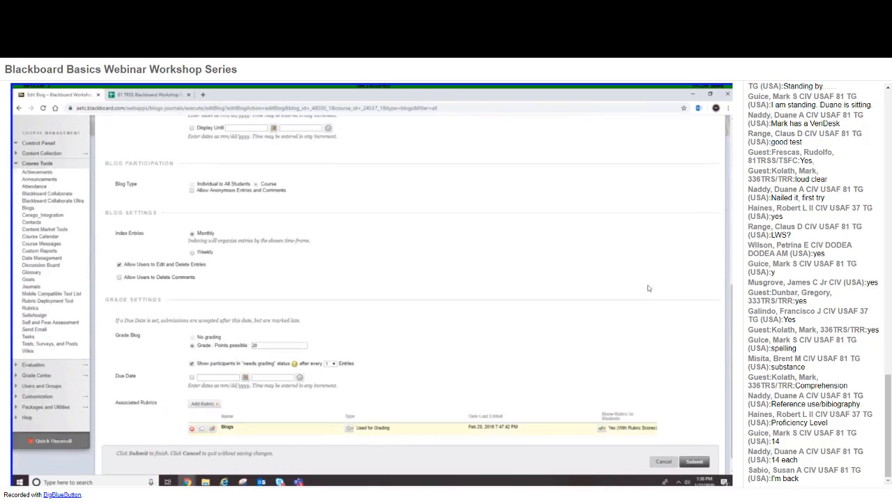
scroll(390, 411, "down", 1)
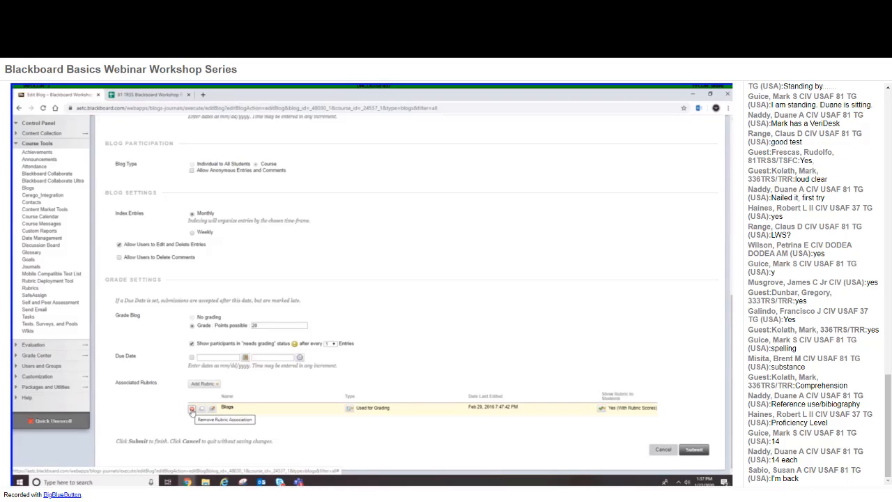
left_click(191, 410)
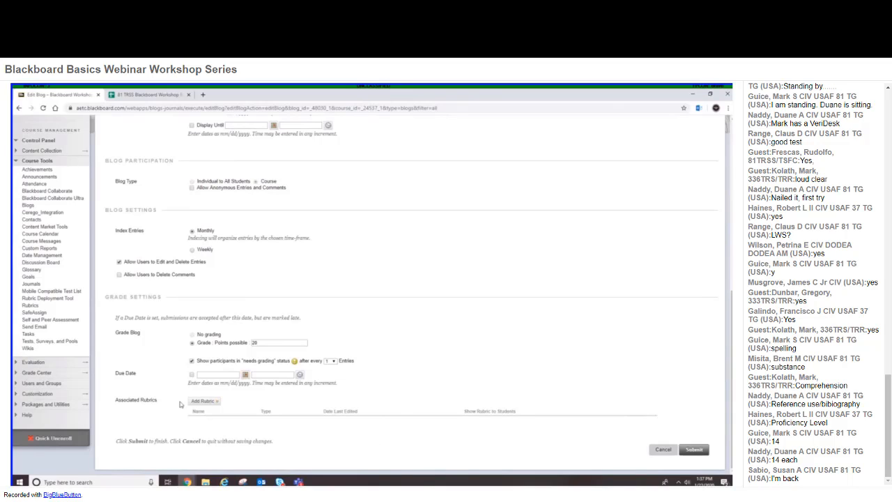
Step: Associate the Blogs rubric last edited 2/29/16 with the blog and assign its maximum points as the points possible
left_click(213, 403)
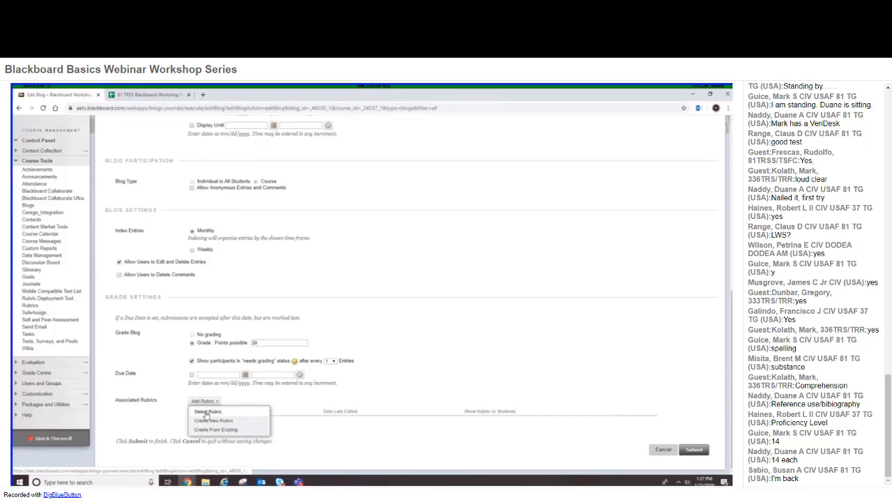
left_click(207, 412)
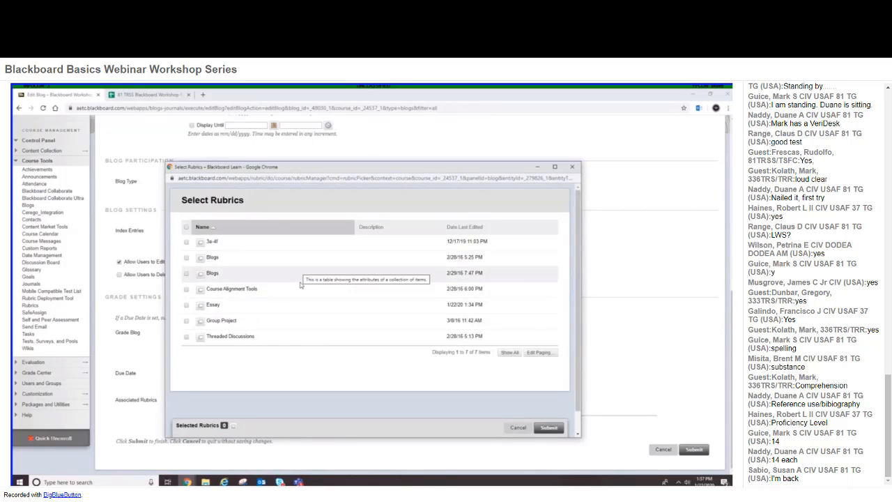
left_click(187, 274)
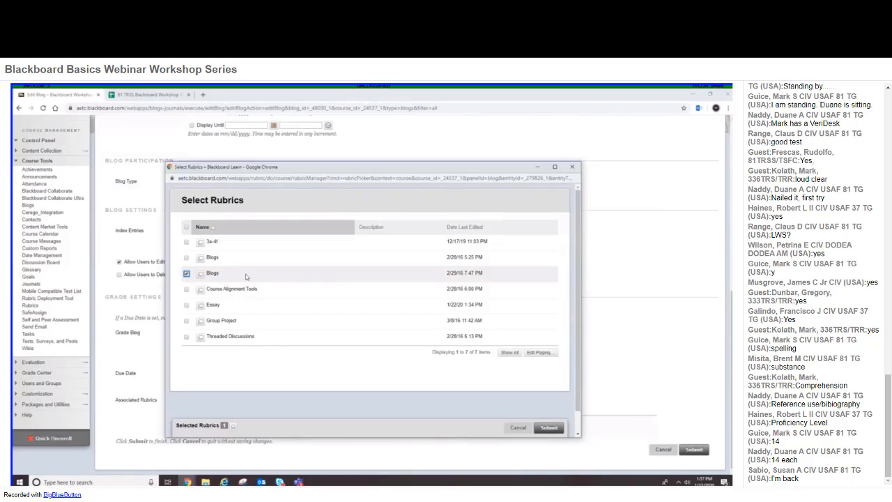
left_click(550, 428)
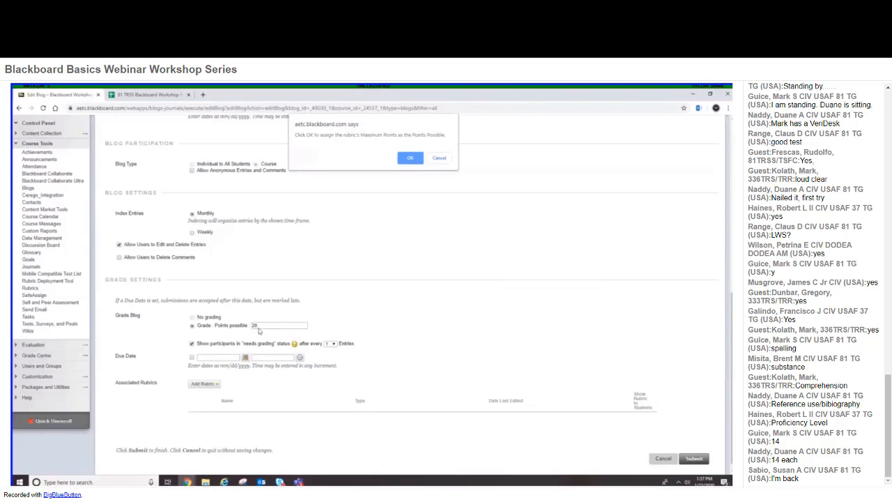
left_click(410, 159)
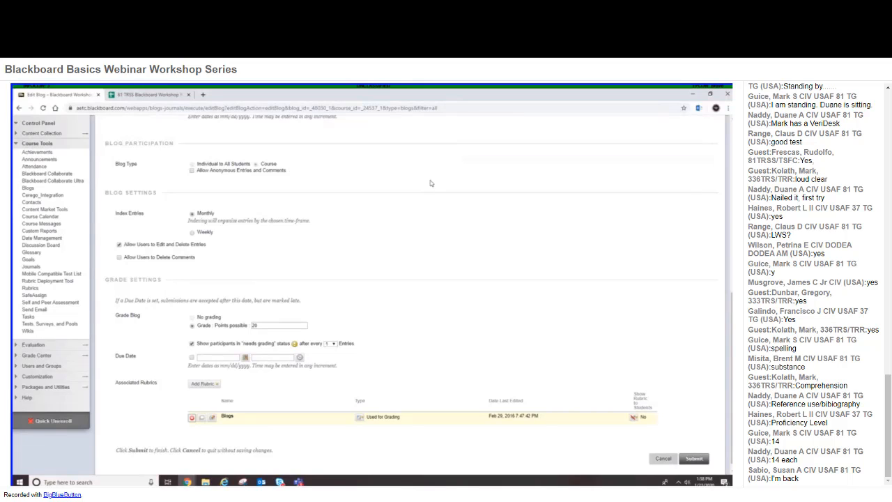
Step: Set the associated Blogs rubric to be shown to students as Yes (With Rubric Scores)
scroll(492, 308, "down", 1)
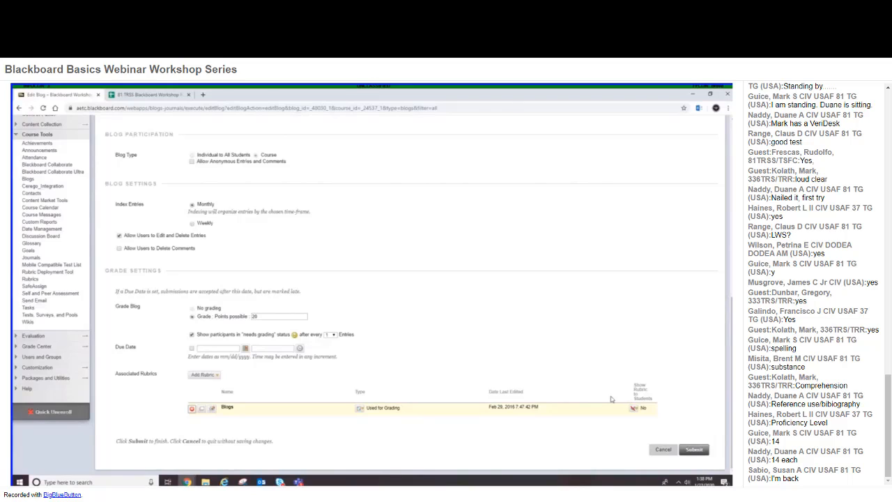
left_click(633, 409)
left_click(635, 409)
left_click(634, 409)
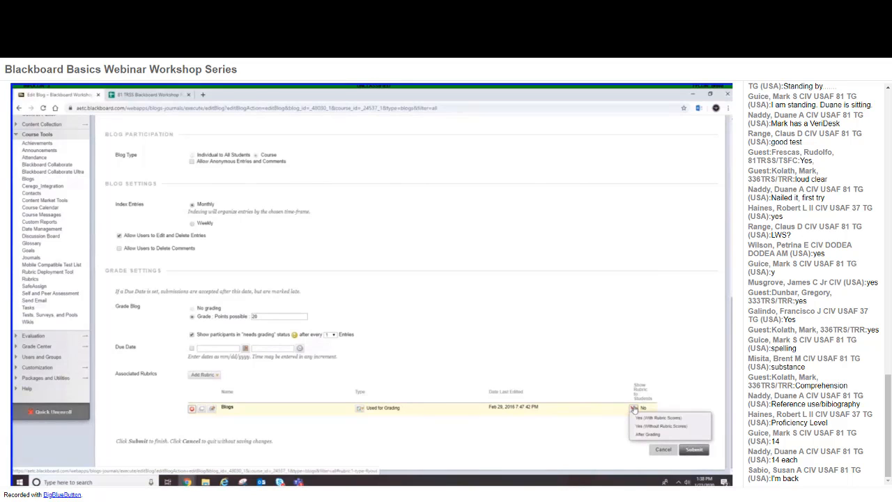
left_click(614, 400)
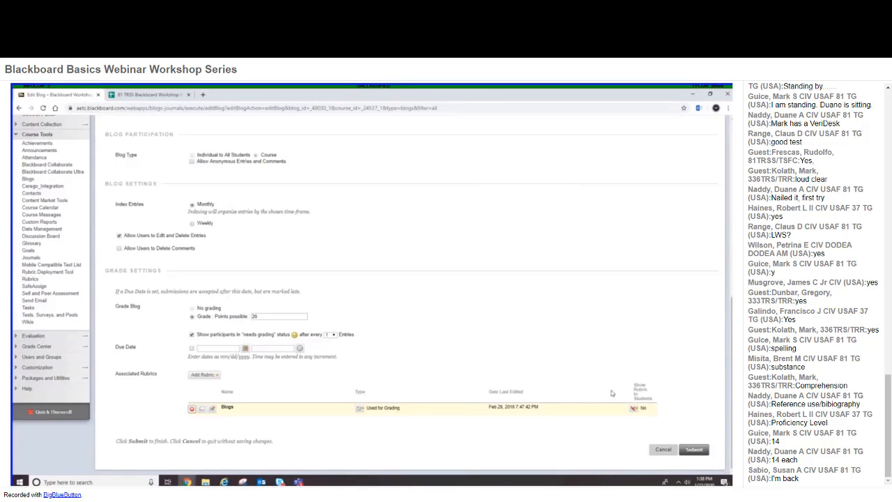
left_click(634, 408)
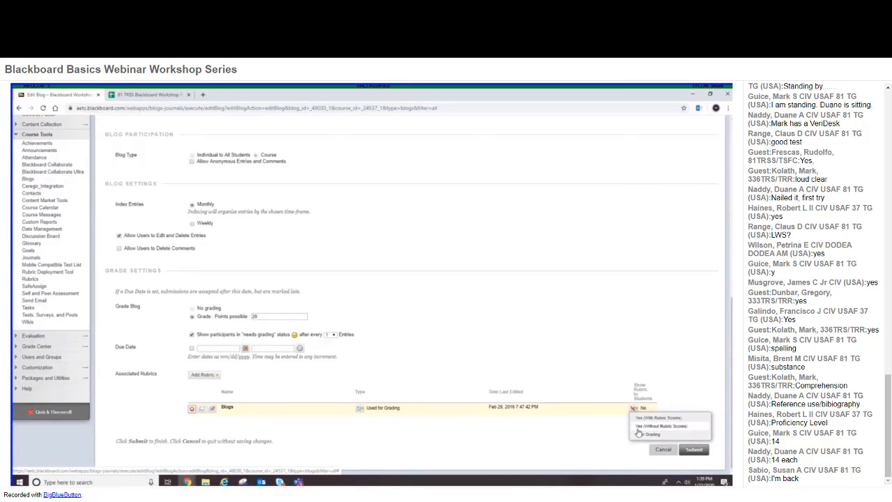
left_click(641, 418)
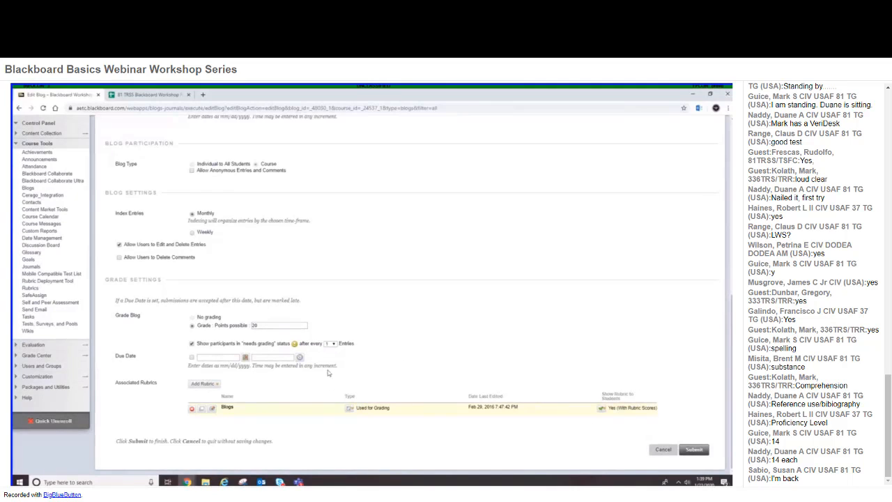
Step: View the associated Blogs rubric and examine its criteria, levels of achievement and points, closing it when done
left_click(202, 410)
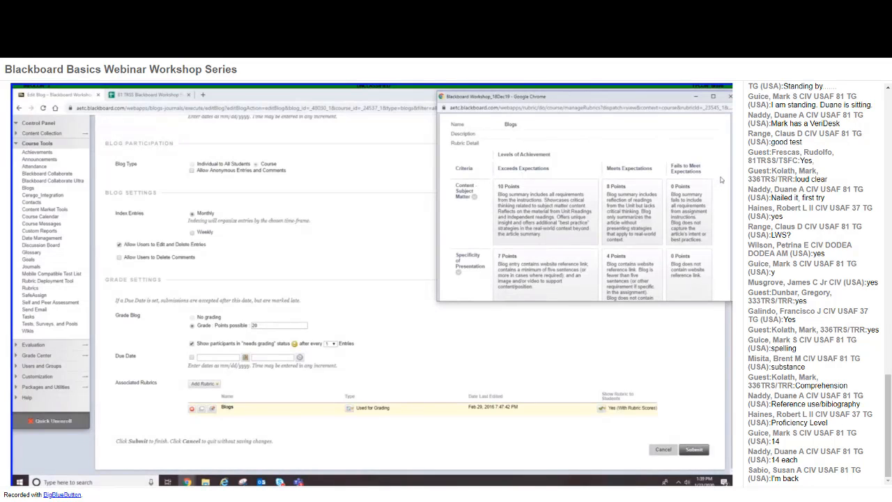
scroll(723, 180, "down", 1)
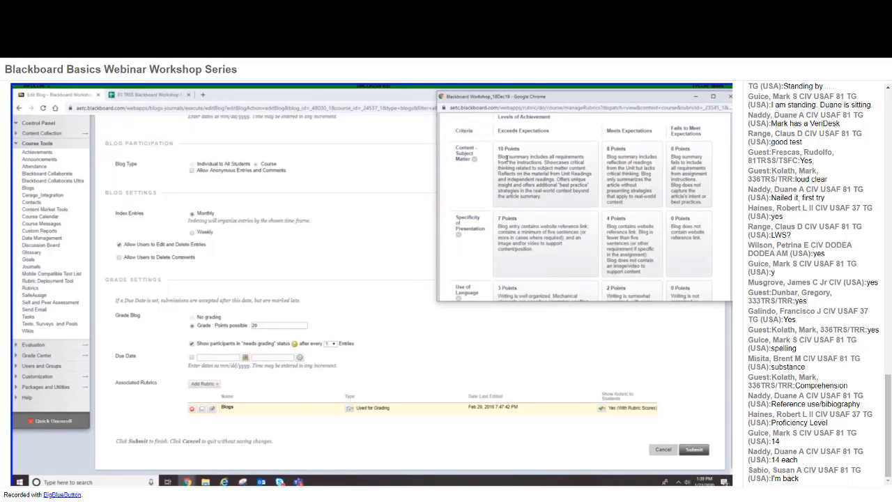
scroll(519, 225, "down", 2)
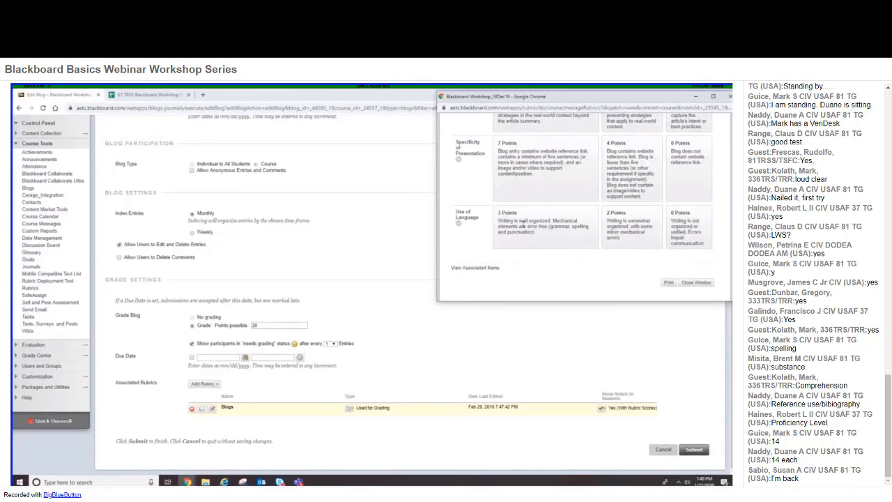
scroll(522, 222, "up", 2)
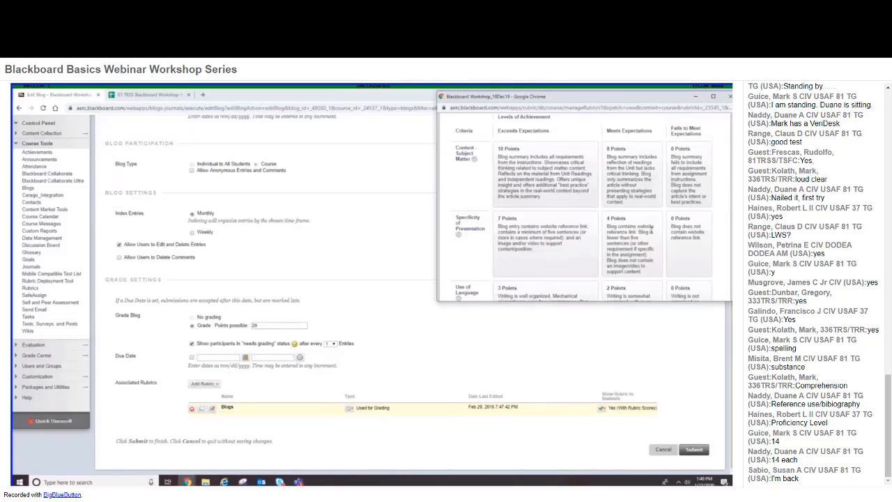
left_click(729, 96)
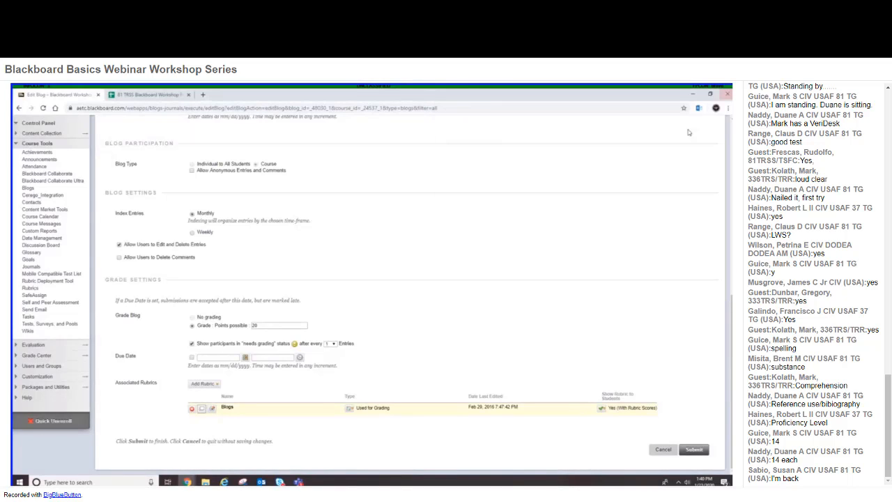
Step: Edit the Blogs rubric, setting the Exceeds Expectations points to 10 for Specificity of Presentation and Use of Language, and submit it
left_click(212, 409)
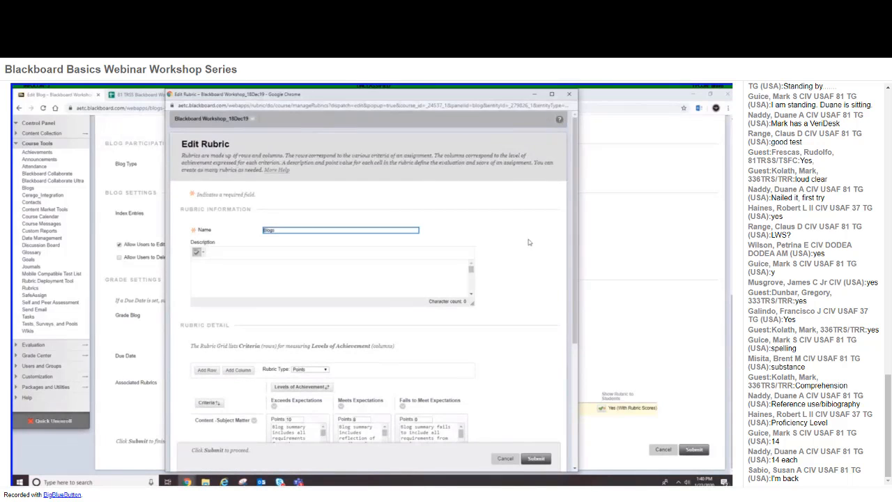
scroll(528, 242, "down", 3)
scroll(528, 243, "down", 1)
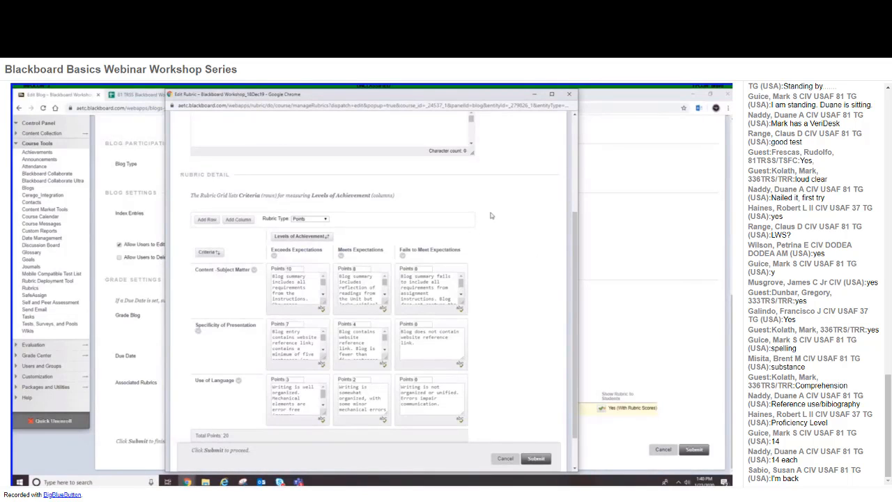
scroll(490, 216, "down", 1)
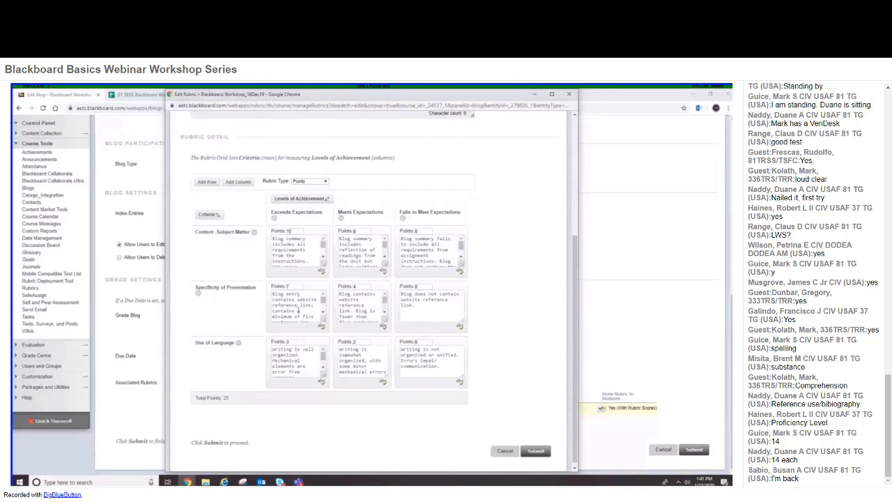
left_click(293, 285)
double_click(287, 286)
type("10")
left_click(307, 416)
double_click(285, 341)
left_click(290, 413)
left_click(535, 451)
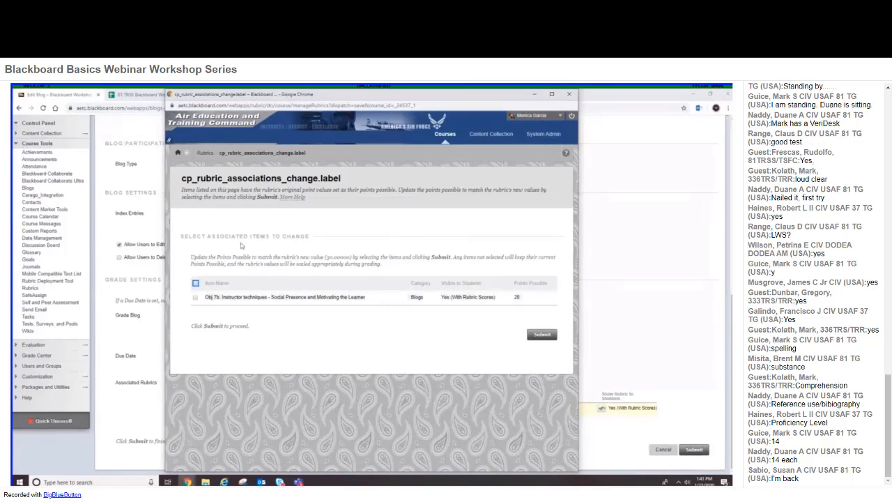
Step: Update the Obj 7b blog's points possible to 30 to match the edited rubric, and submit the blog settings
left_click(197, 298)
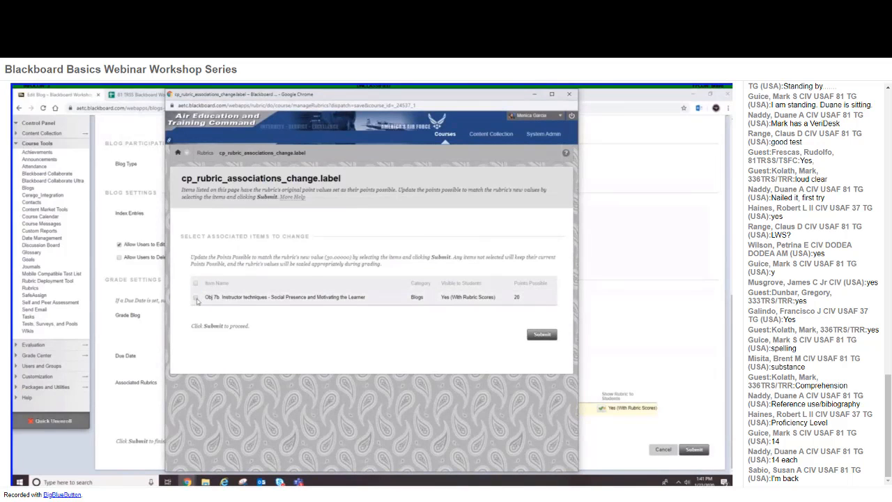
left_click(542, 335)
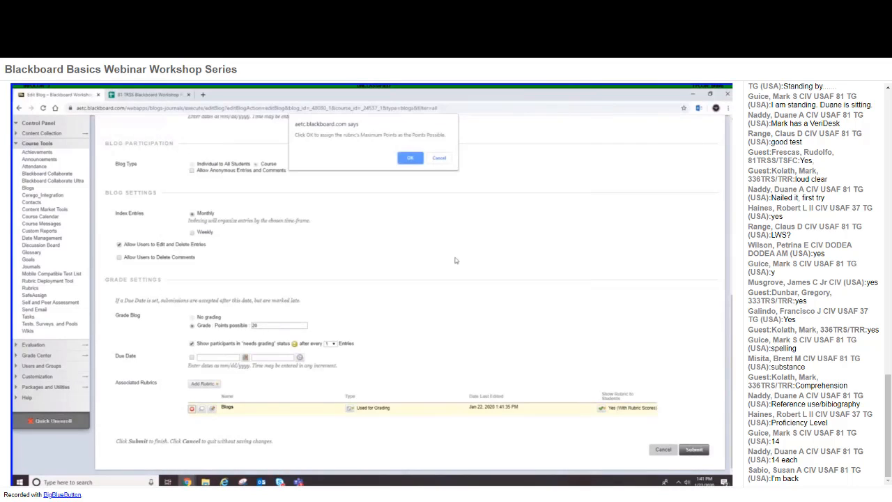
left_click(411, 159)
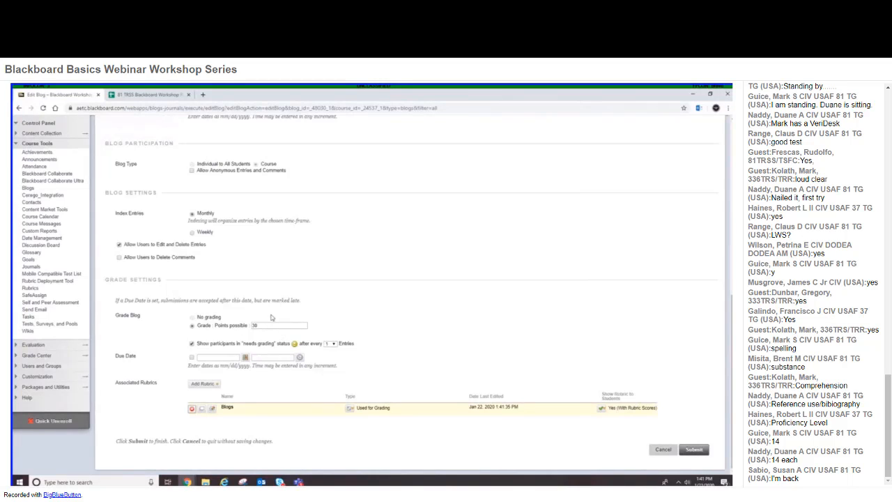
left_click(707, 452)
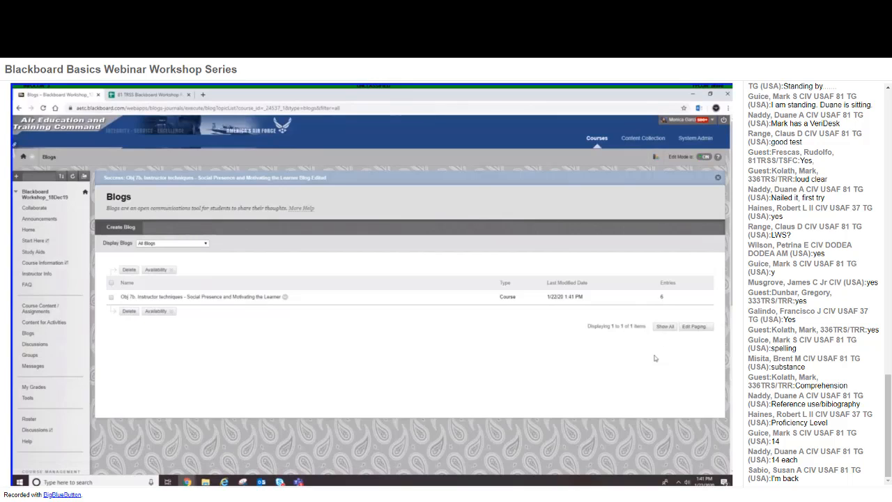
left_click(717, 178)
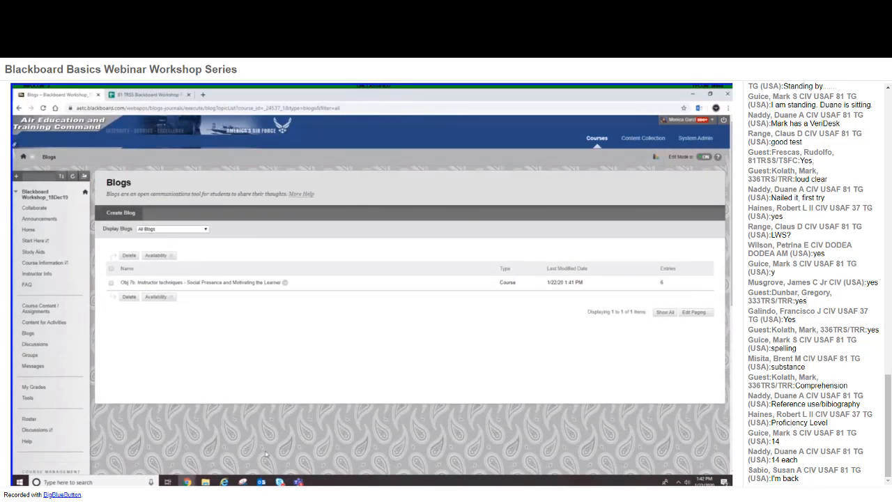
Step: Open the course's list of rubrics and view the content associated with the Threaded Discussions rubric
scroll(70, 345, "down", 2)
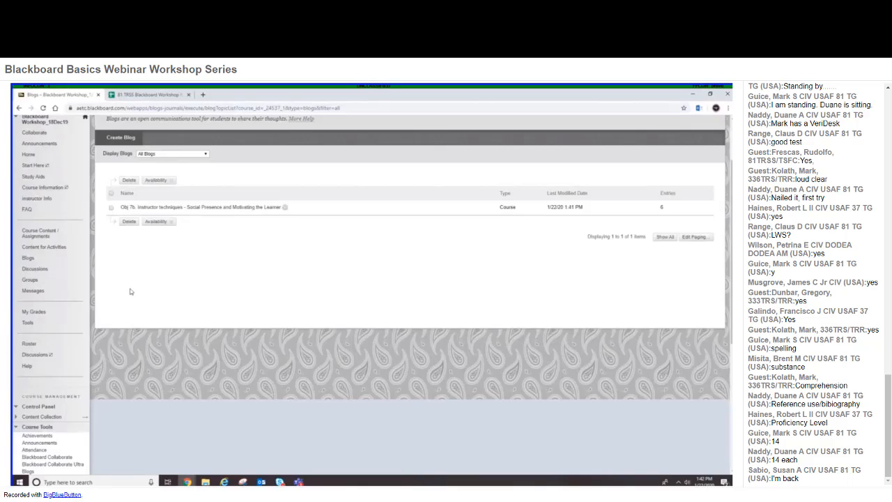
scroll(70, 303, "down", 3)
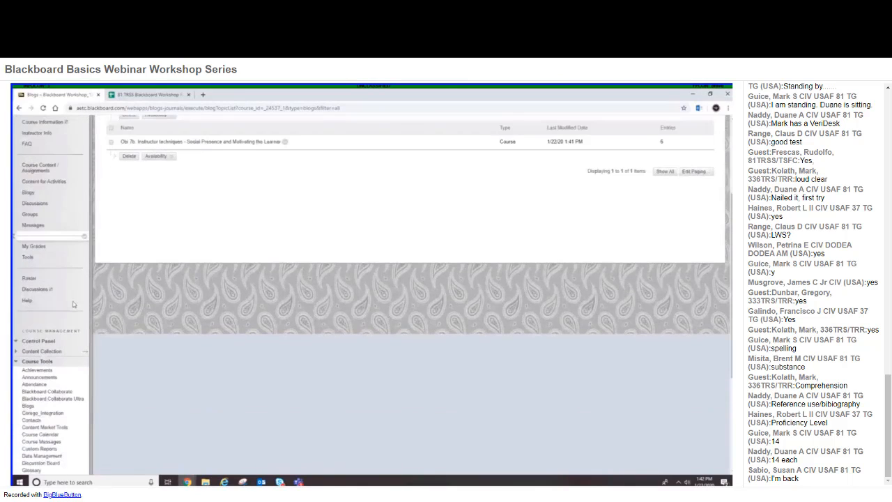
scroll(31, 428, "down", 1)
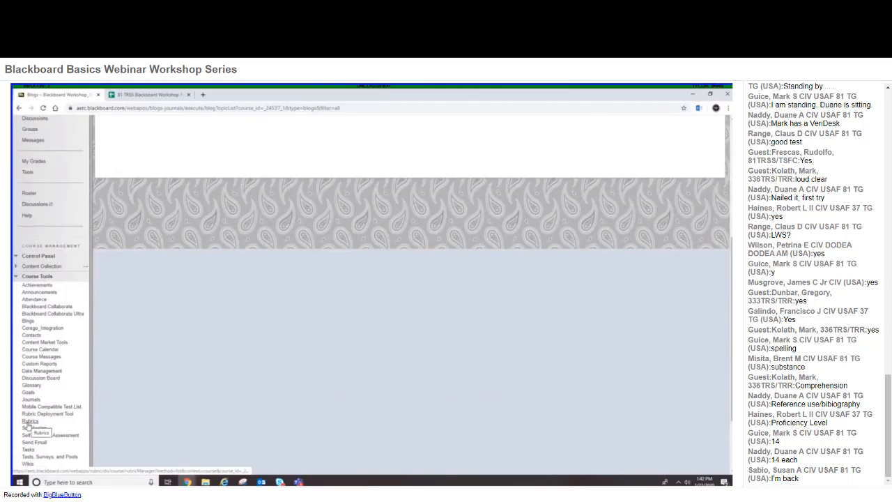
left_click(29, 422)
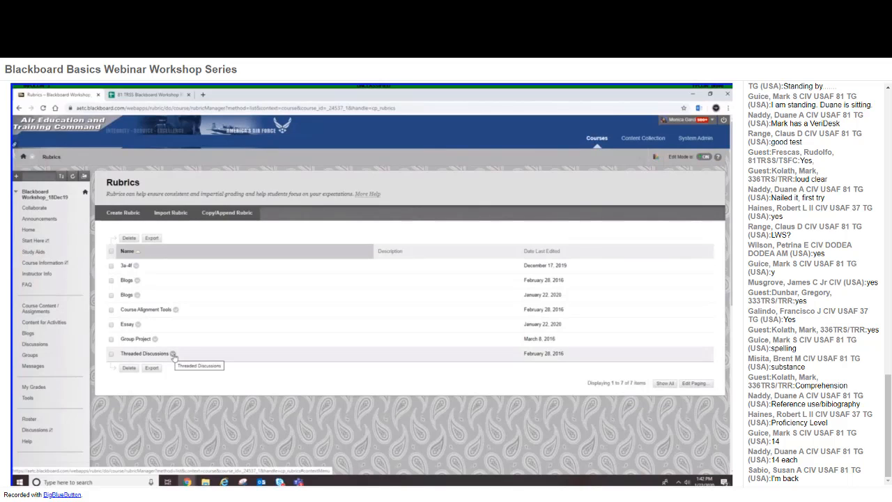
left_click(172, 354)
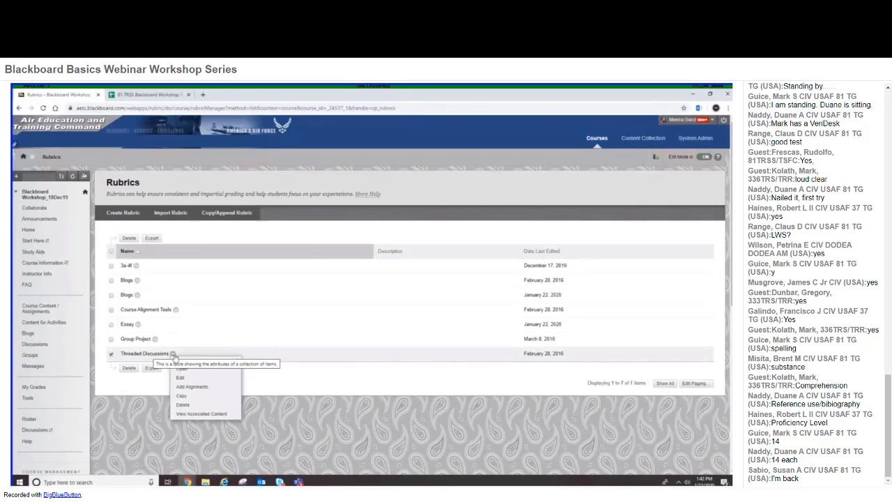
left_click(190, 417)
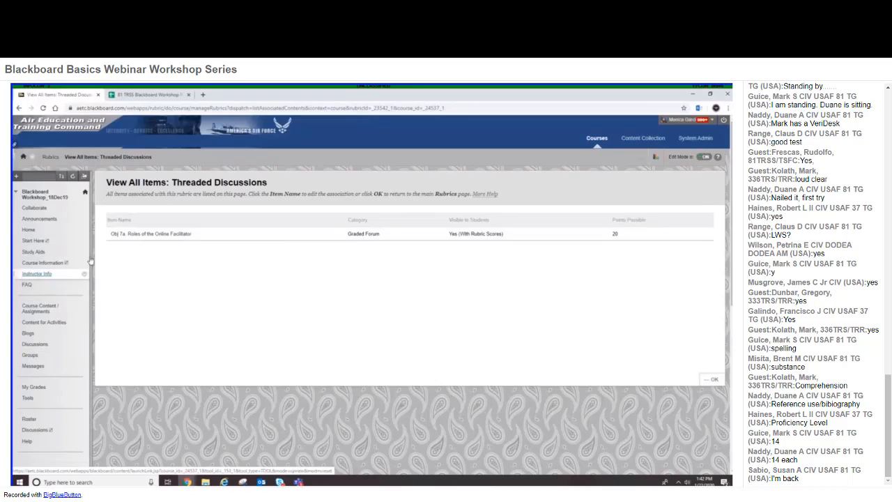
Step: Open the Obj 7a Roles of the Online Facilitator forum from the associated items and examine its grade settings and associated rubric
left_click(129, 235)
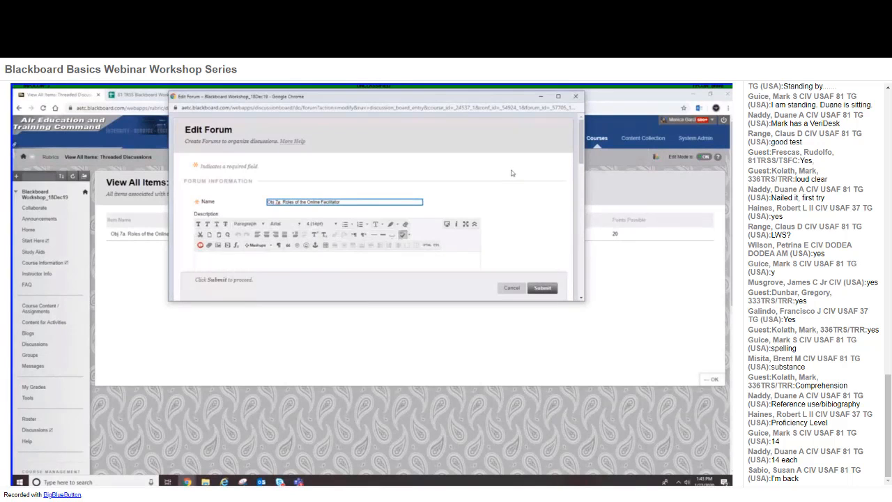
scroll(528, 174, "down", 5)
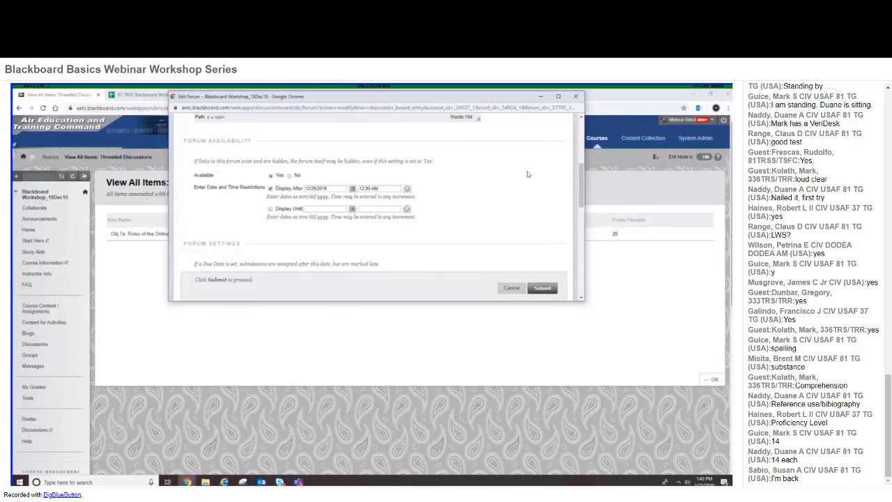
scroll(527, 175, "down", 1)
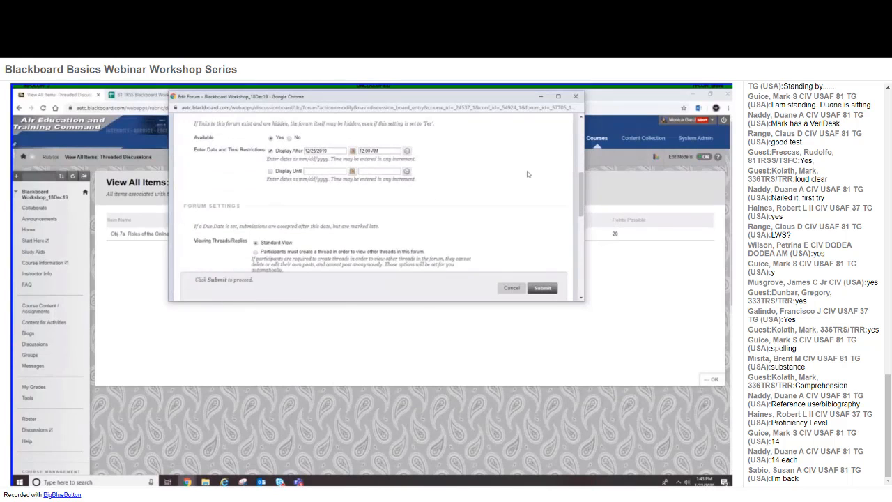
scroll(528, 171, "down", 4)
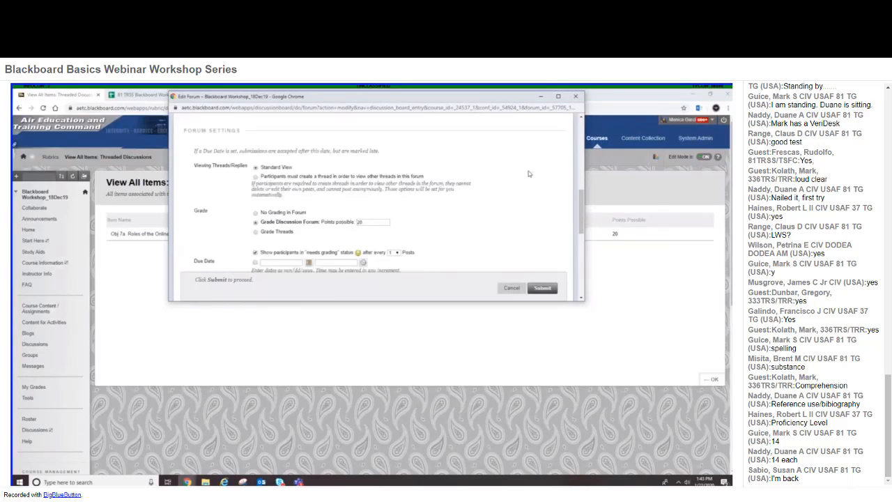
scroll(528, 174, "down", 2)
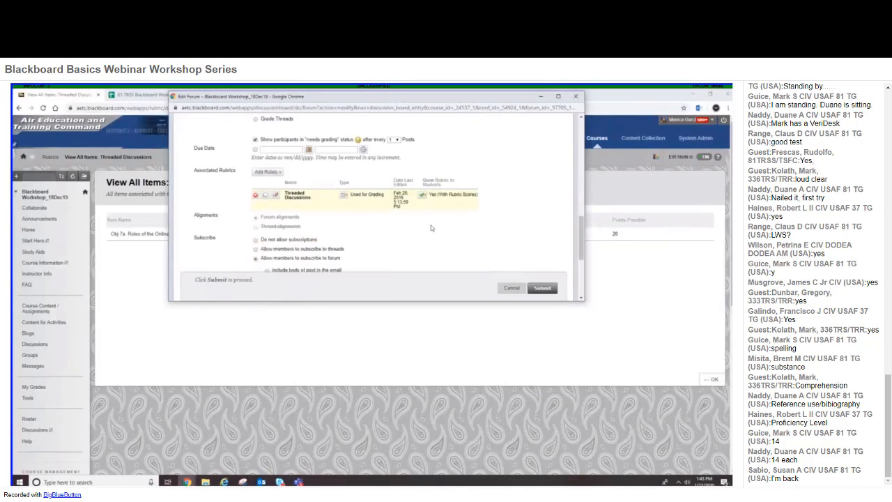
Step: Review the Threaded Discussions rubric association in the forum settings, and close the forum window without making changes
scroll(418, 225, "down", 1)
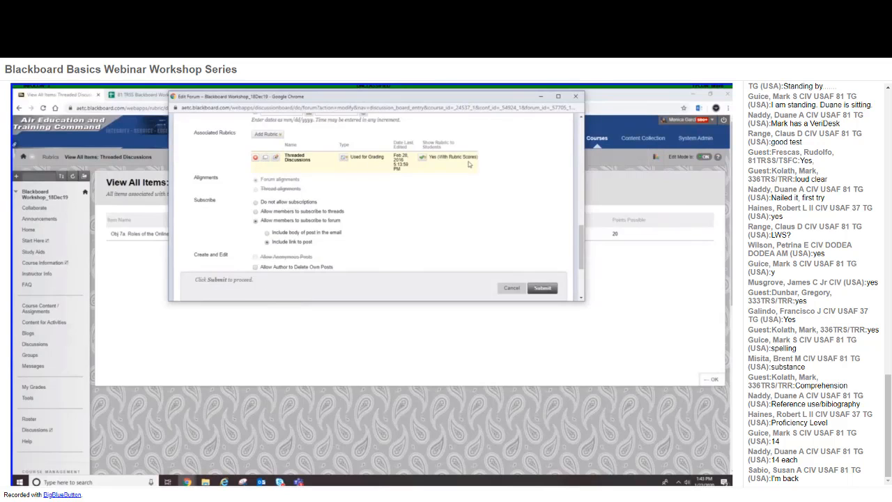
left_click(542, 288)
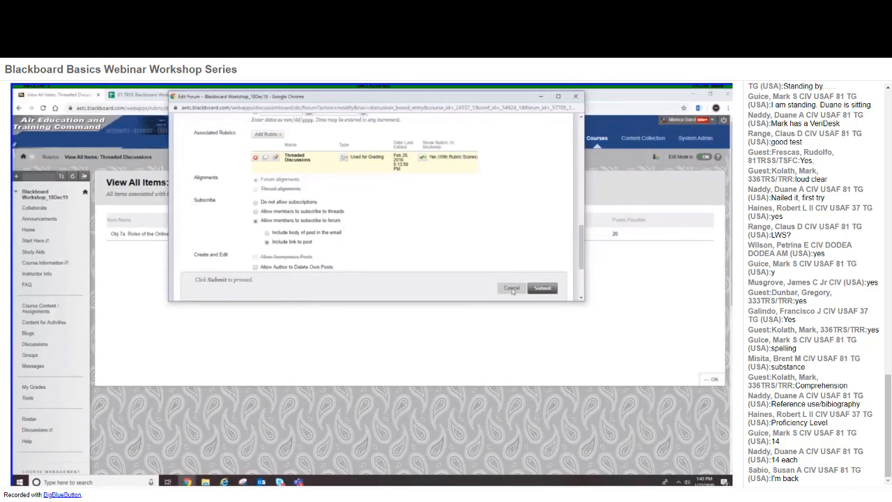
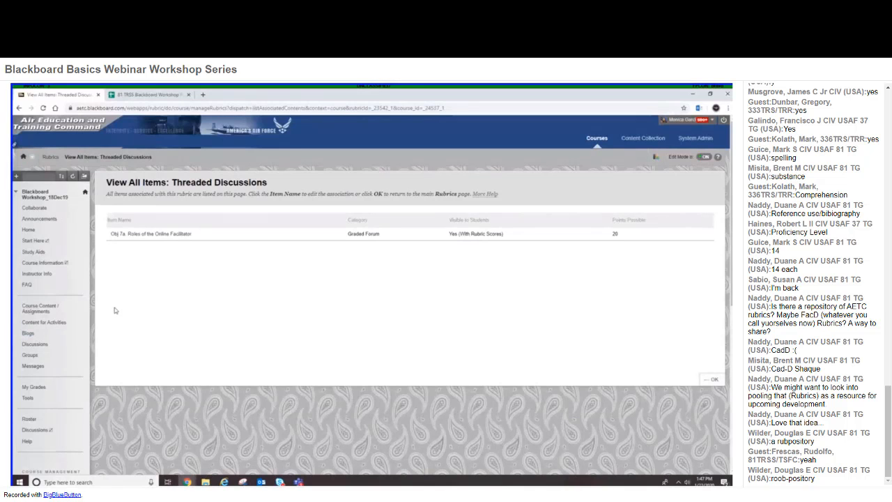
scroll(153, 325, "down", 2)
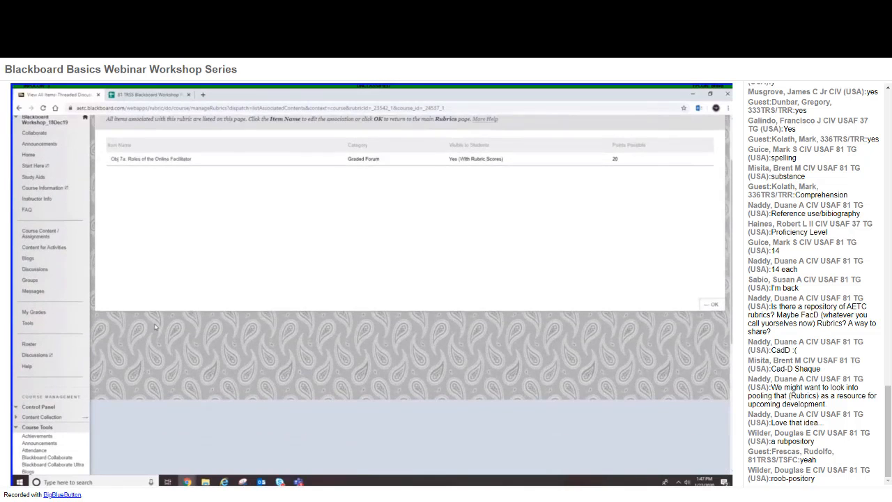
scroll(155, 325, "up", 2)
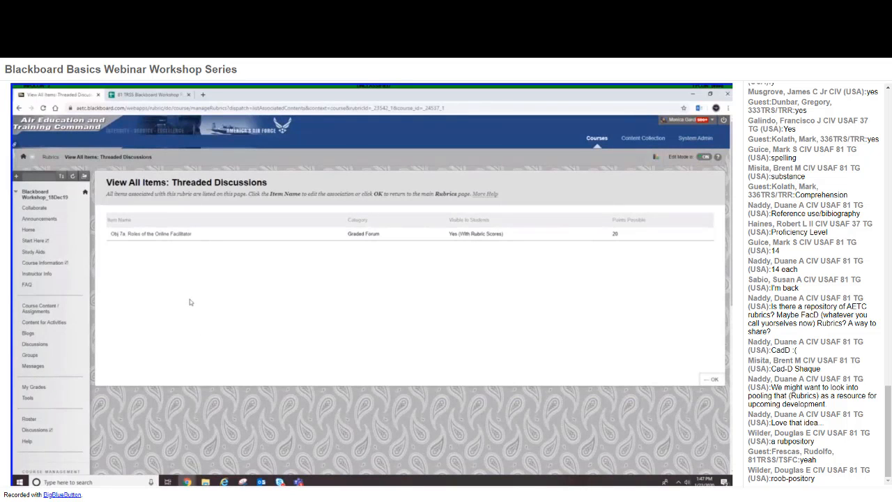
Step: Switch from the workshop course to the rubrics list of the MASTER_AOL course
left_click(33, 159)
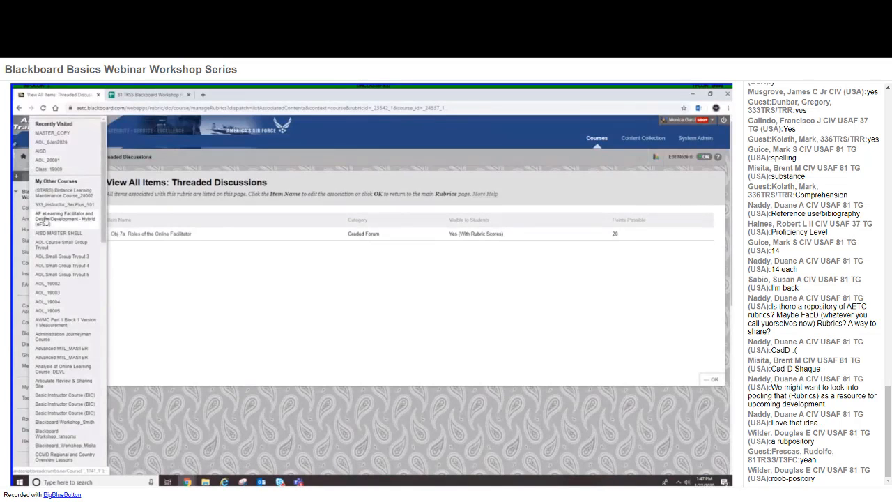
scroll(57, 303, "down", 2)
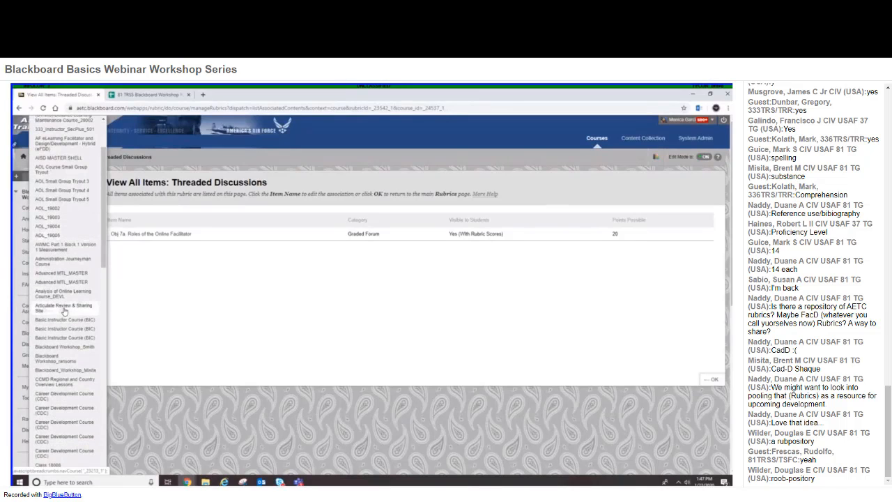
scroll(63, 334, "down", 1)
scroll(62, 334, "up", 2)
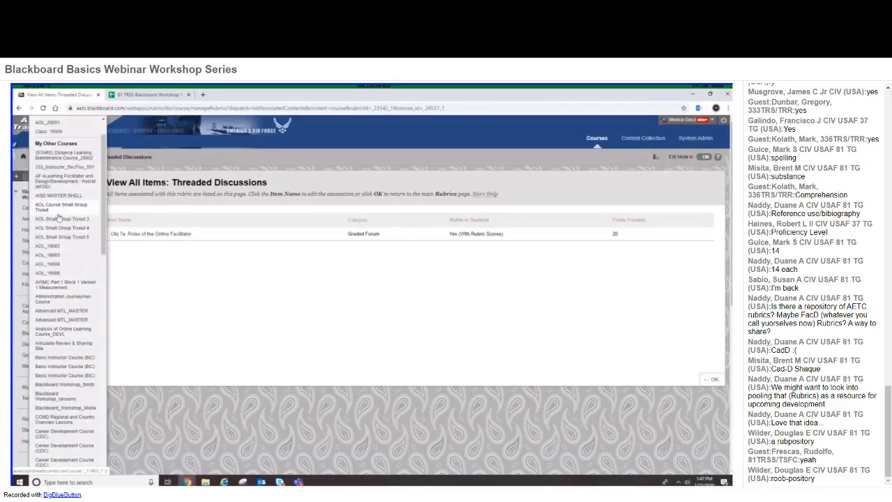
scroll(59, 270, "down", 3)
scroll(59, 271, "down", 5)
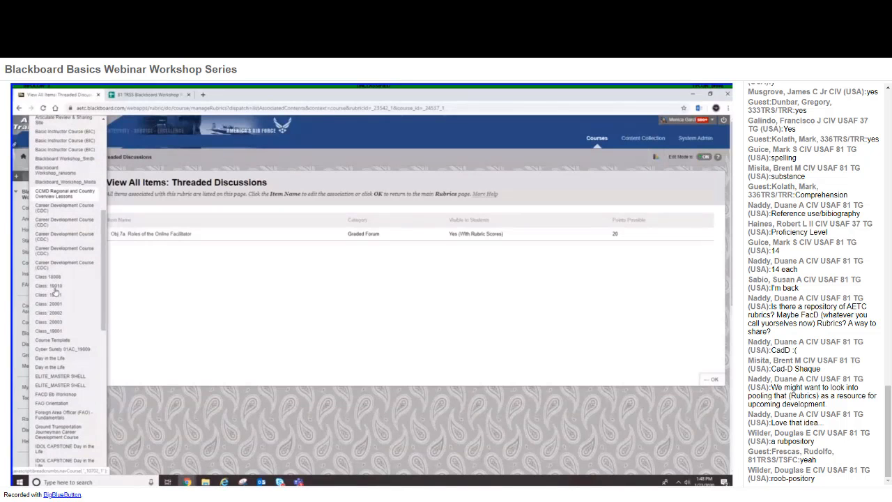
scroll(55, 328, "down", 3)
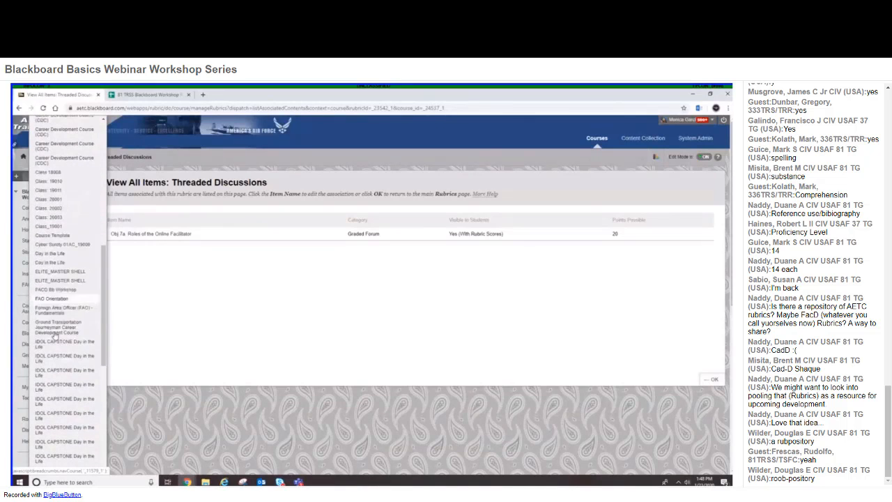
scroll(55, 336, "down", 3)
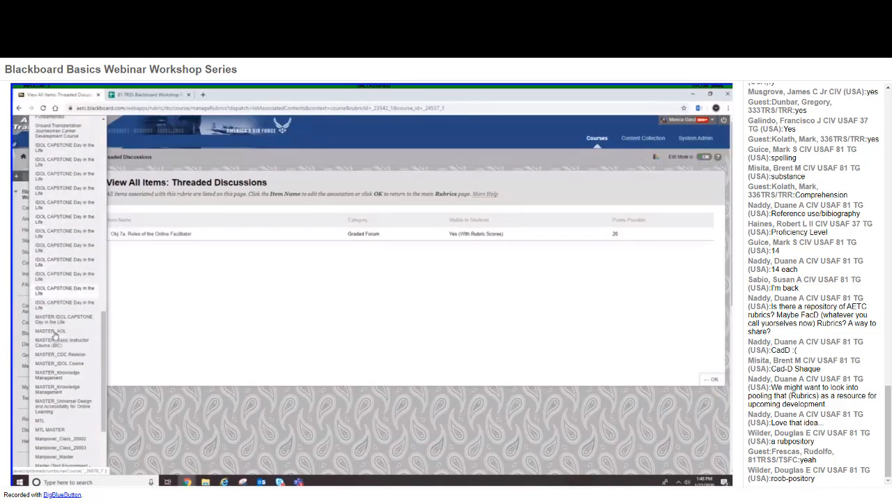
scroll(57, 378, "down", 1)
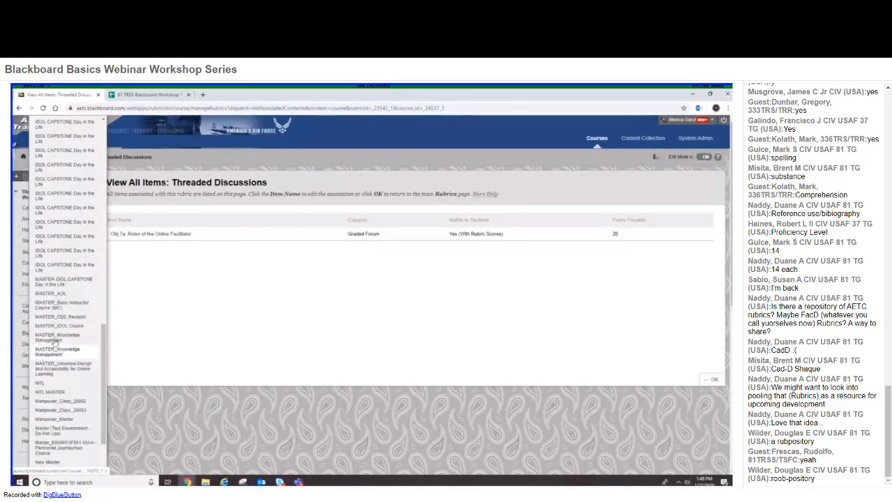
left_click(54, 296)
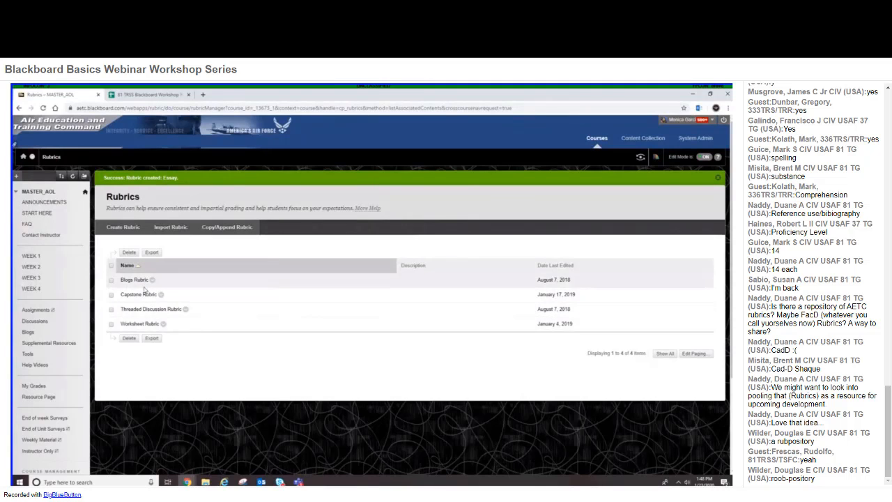
Step: Start an export of the Worksheet Rubric and set its export location to Content Collection
left_click(163, 325)
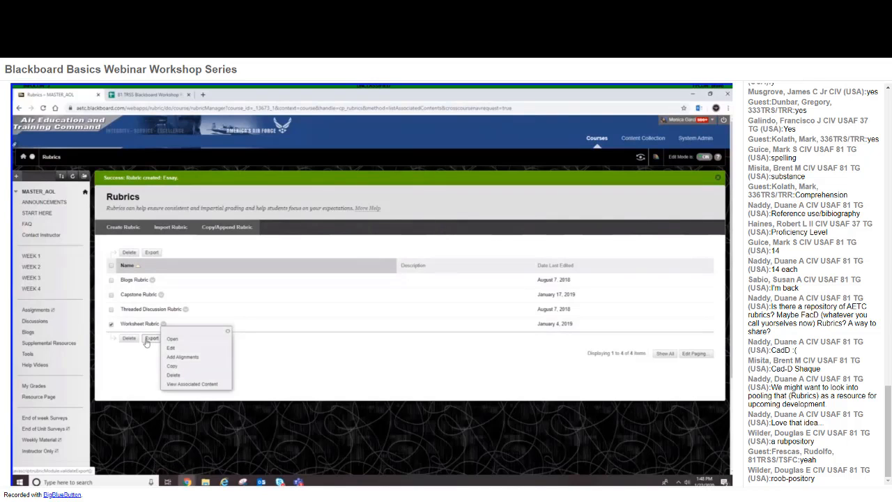
left_click(151, 338)
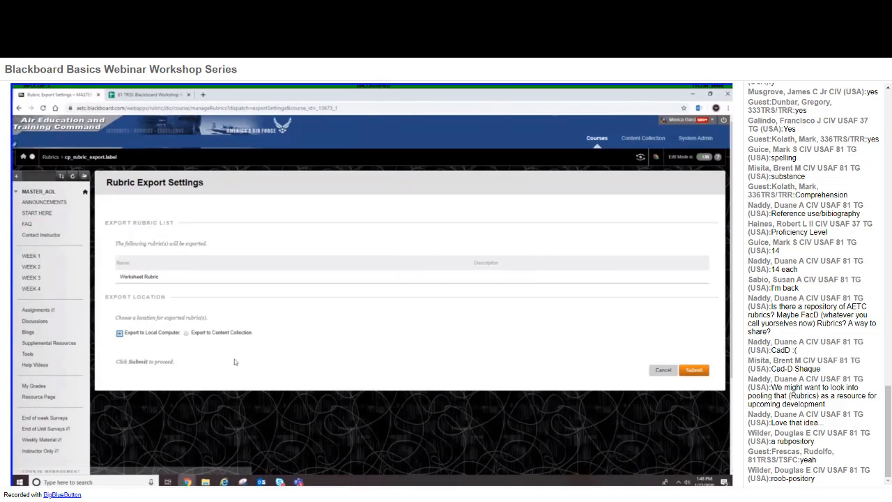
left_click(186, 334)
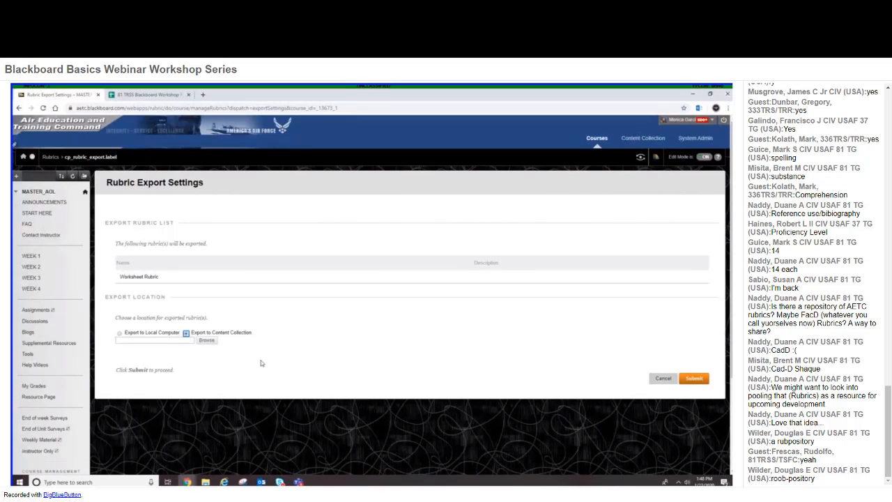
Step: Browse the Content Collection for an export folder and display the Course Content folders
left_click(207, 340)
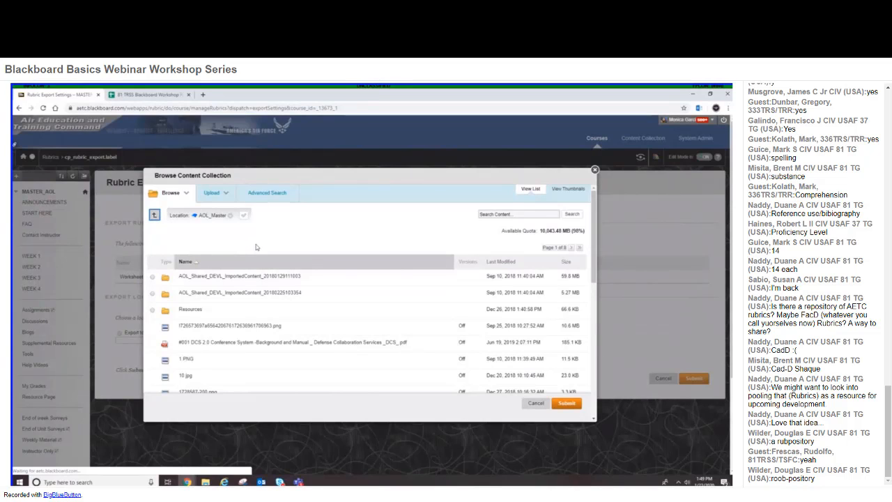
left_click(157, 217)
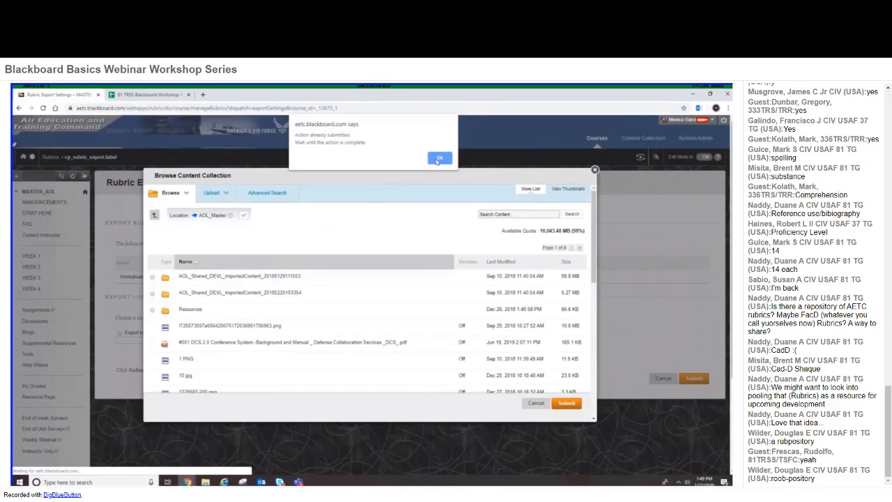
left_click(438, 161)
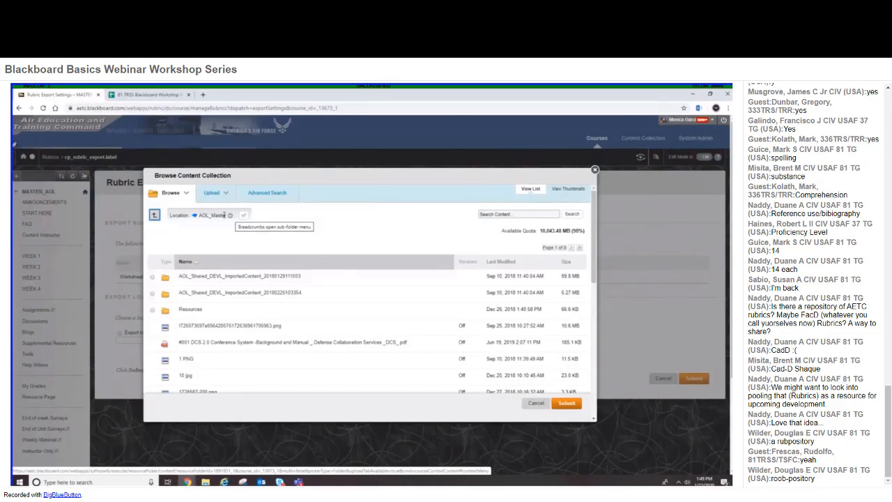
left_click(187, 194)
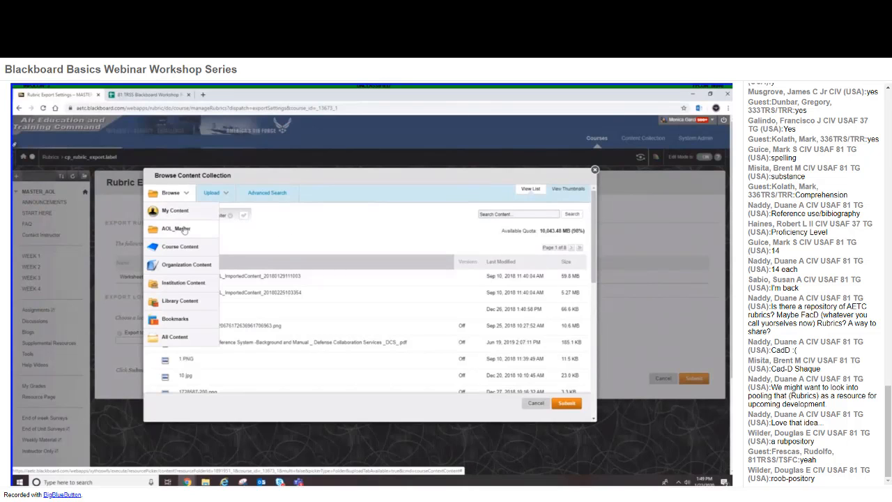
left_click(209, 247)
Step: Choose the FACD_Bb101 course folder as the destination and submit the Worksheet Rubric export
scroll(302, 297, "down", 3)
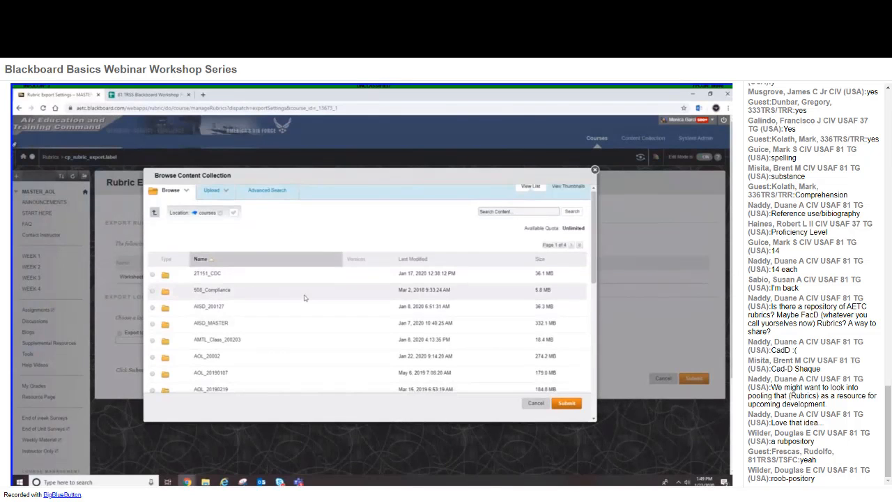
scroll(301, 297, "down", 5)
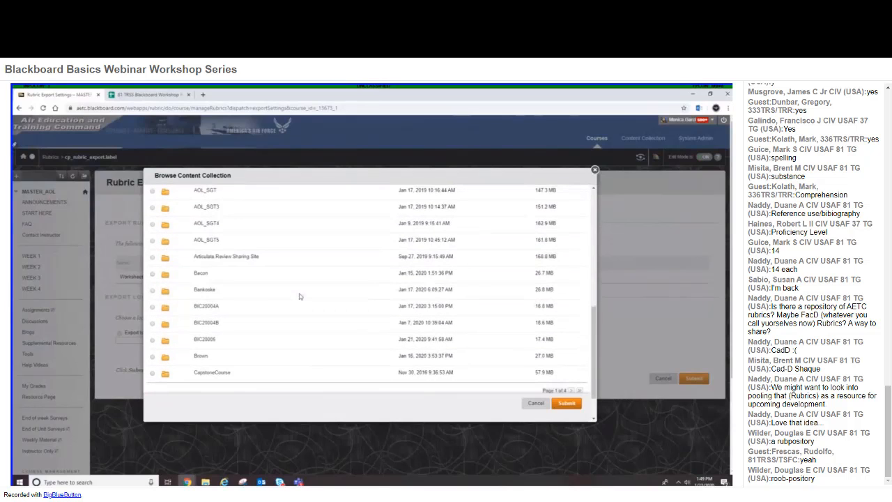
scroll(297, 296, "down", 2)
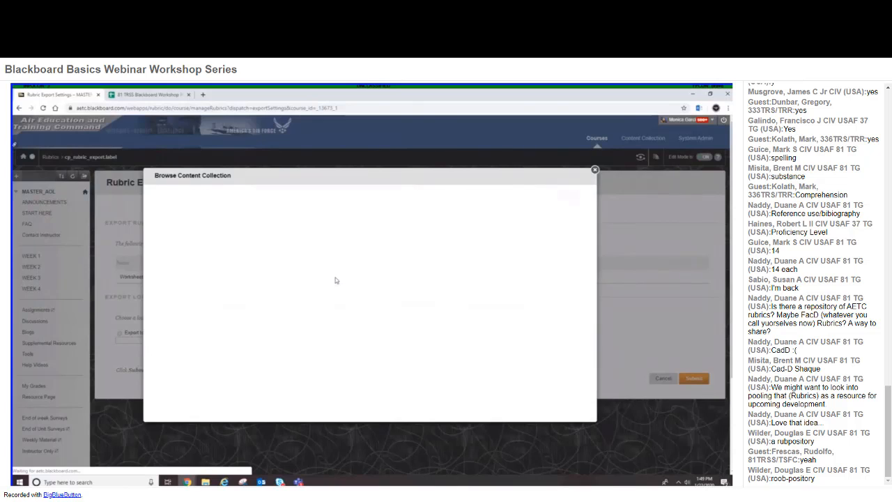
scroll(314, 313, "down", 3)
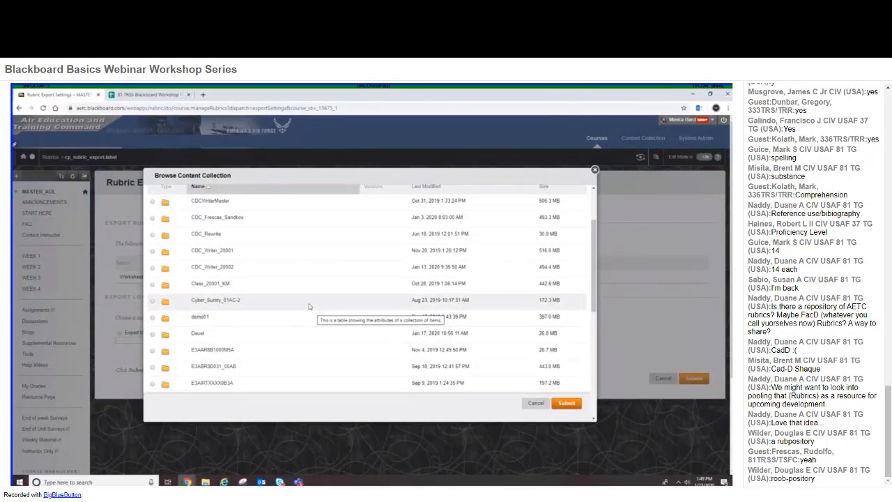
scroll(313, 314, "down", 3)
scroll(309, 306, "down", 5)
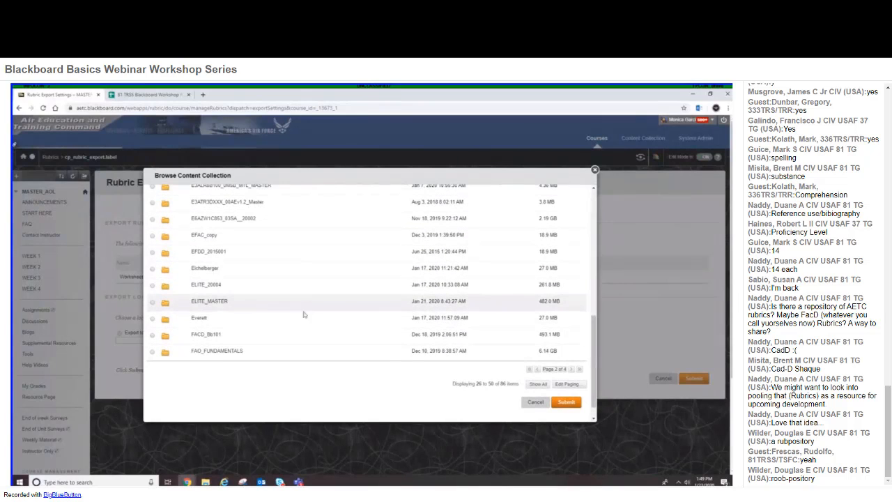
left_click(573, 370)
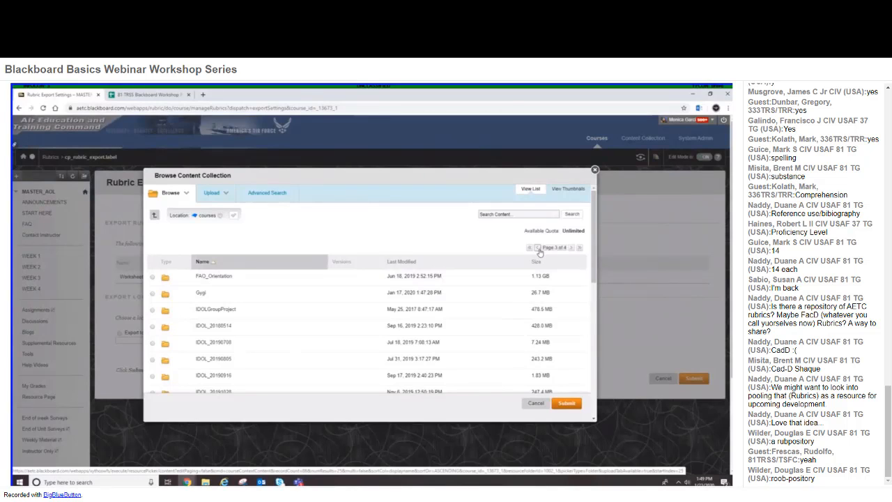
left_click(538, 250)
scroll(369, 318, "down", 10)
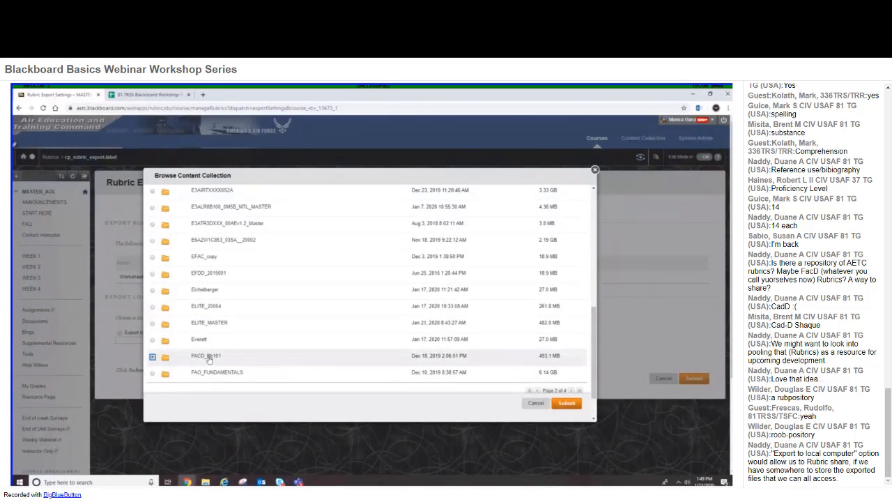
left_click(152, 356)
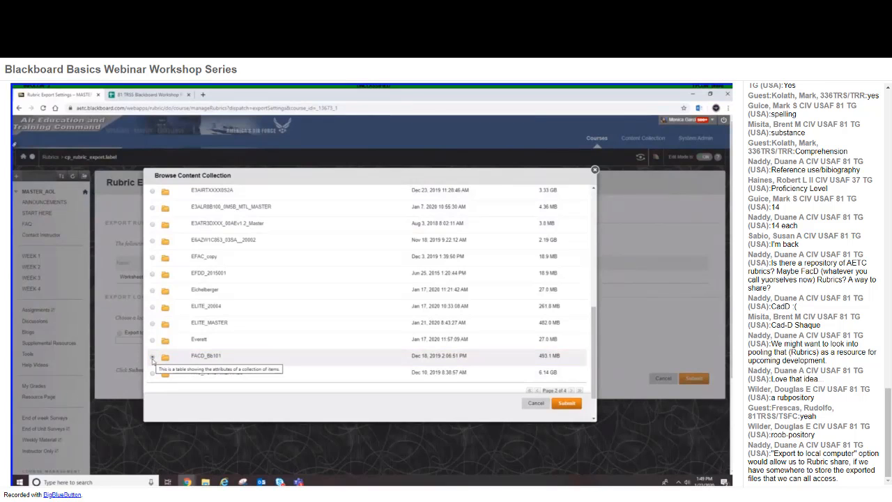
left_click(153, 357)
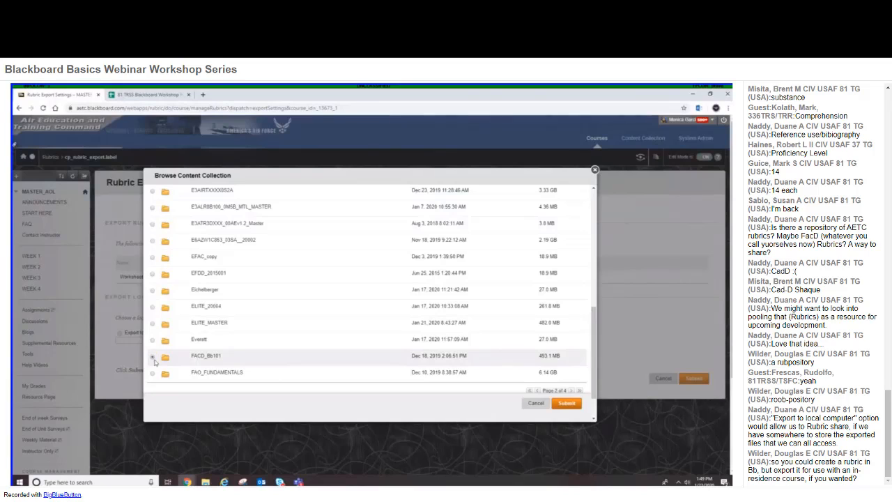
left_click(566, 405)
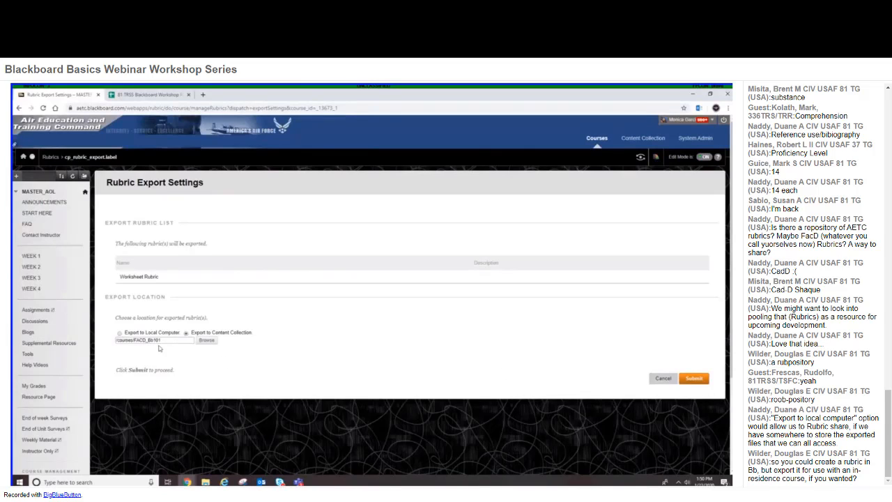
left_click(699, 380)
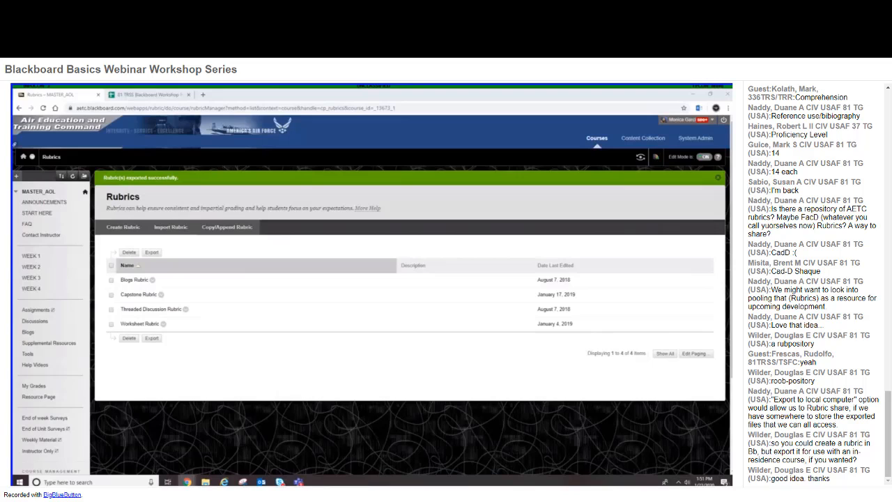
Step: Check the rubrics lists of the Blackboard Workshop_18Dec19 and FACD Bb Workshop courses
left_click(31, 158)
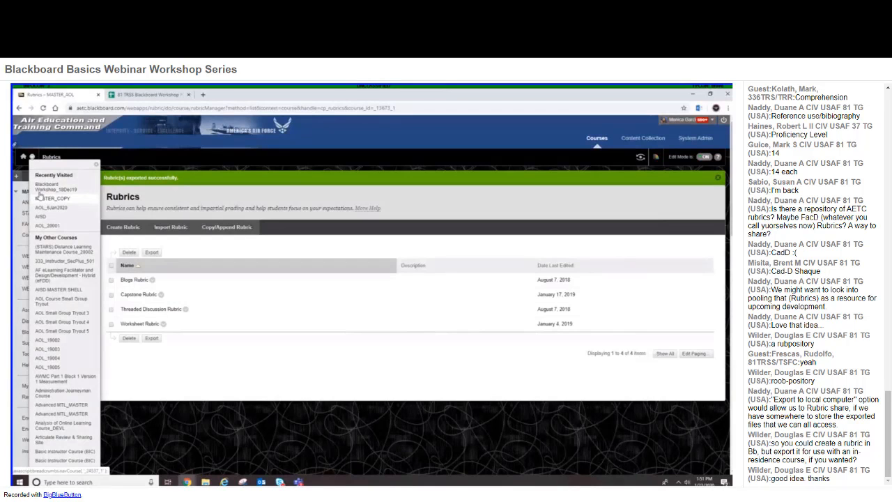
left_click(40, 192)
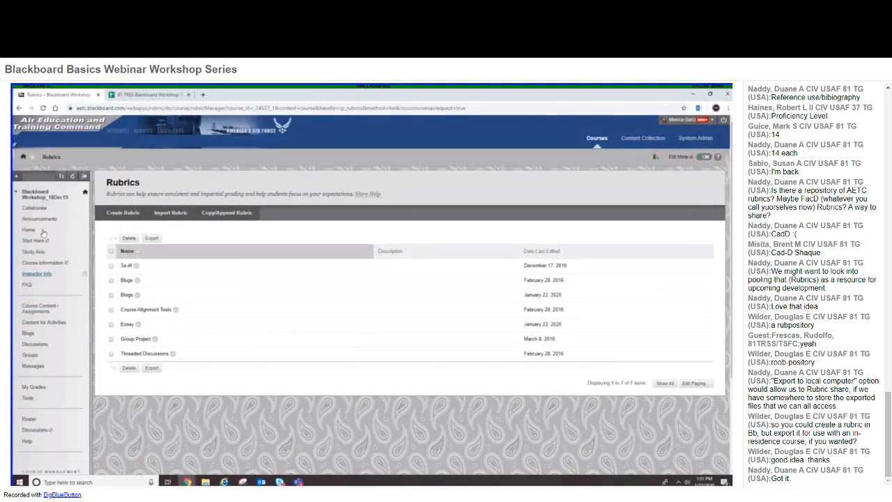
left_click(31, 160)
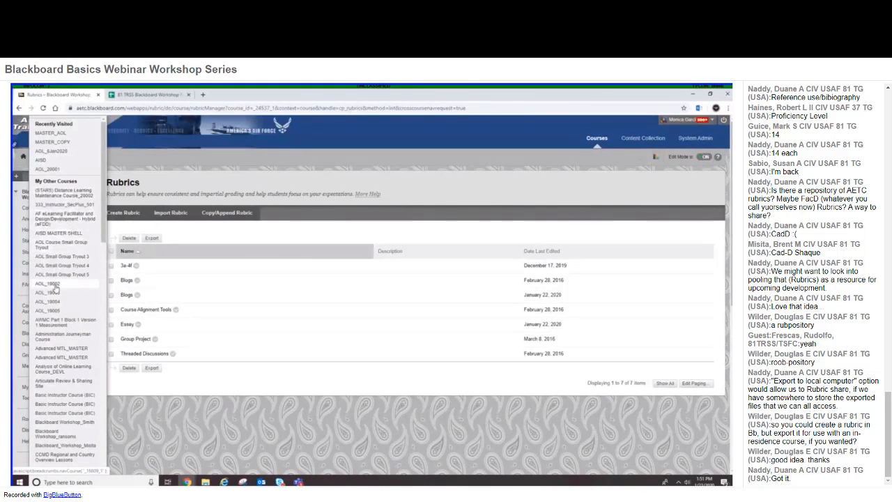
scroll(61, 285, "down", 3)
scroll(60, 285, "down", 6)
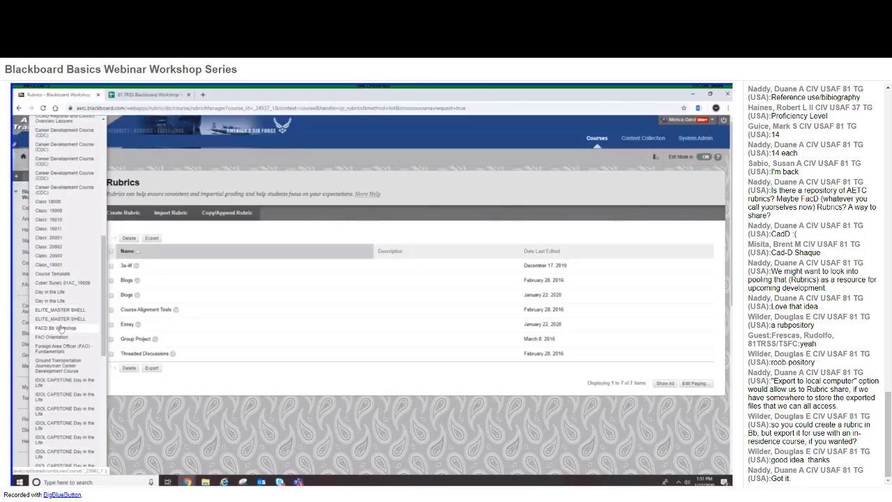
left_click(61, 328)
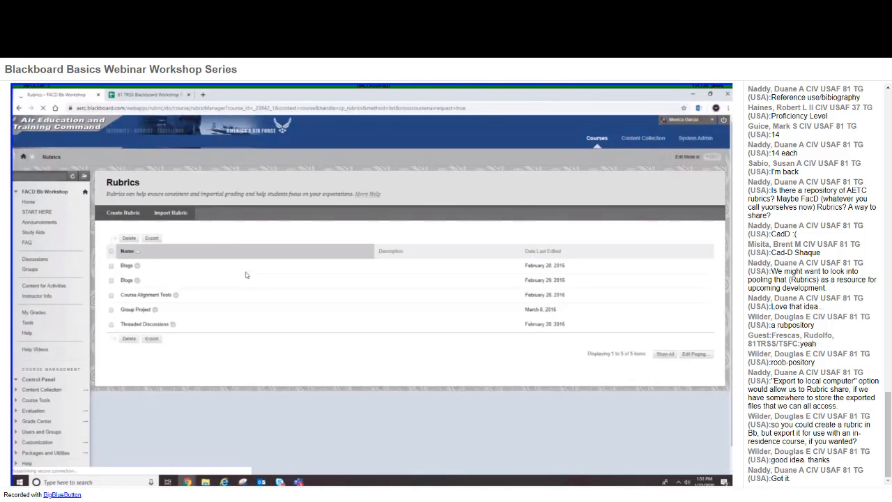
left_click(701, 159)
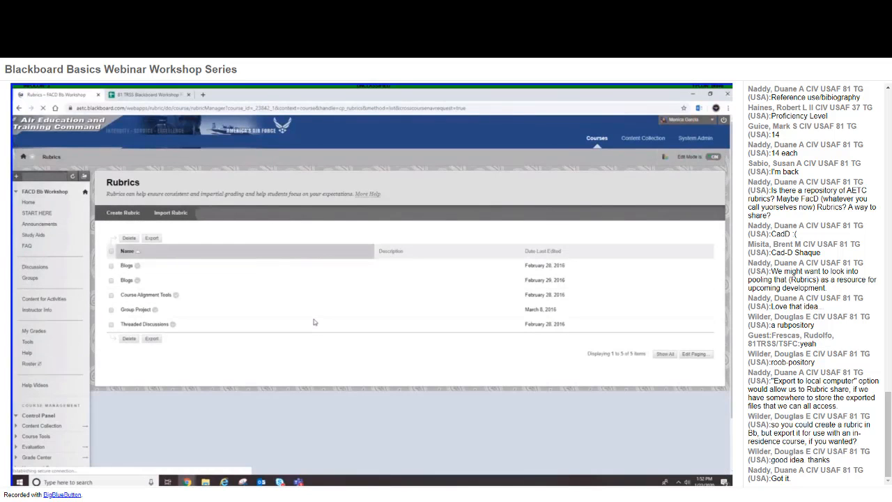
Step: Look through the list of other courses and return to the rubrics list of the MASTER_AOL course
left_click(33, 159)
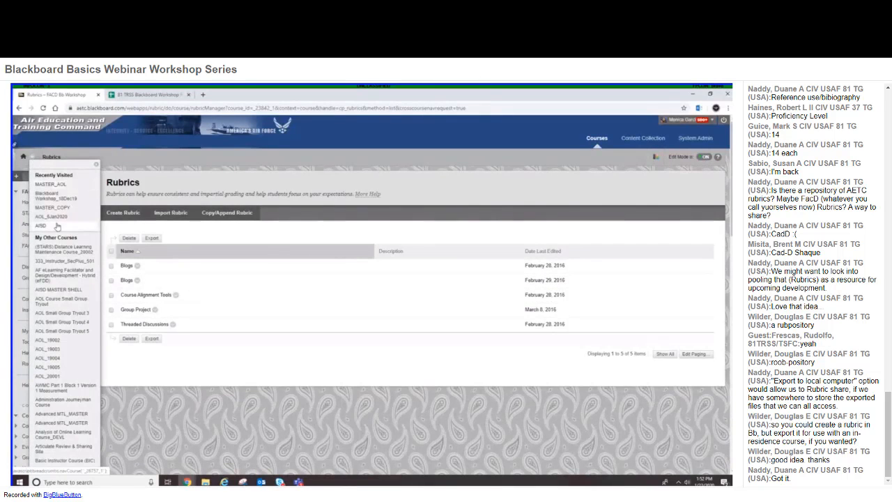
scroll(59, 289, "down", 10)
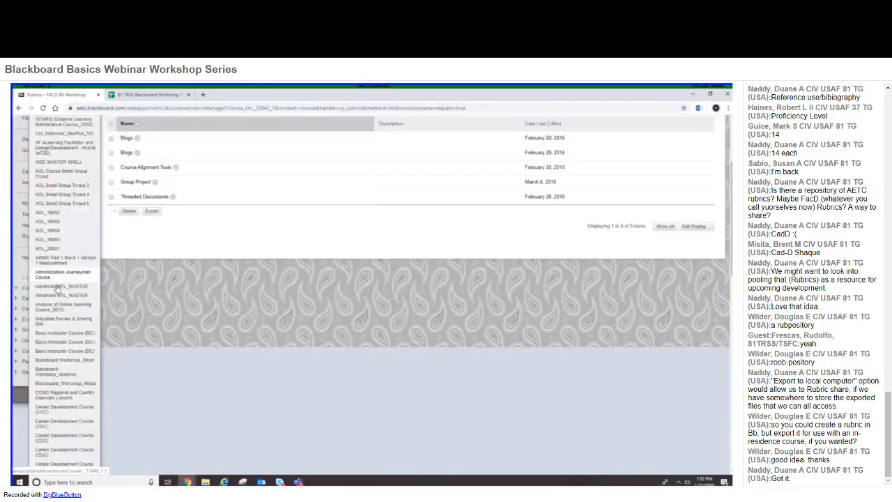
scroll(57, 288, "down", 10)
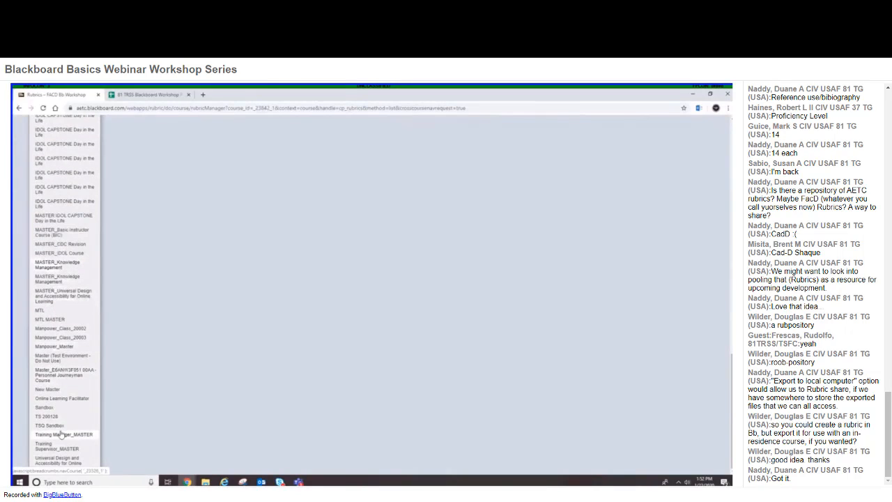
scroll(53, 298, "up", 1)
scroll(52, 298, "up", 5)
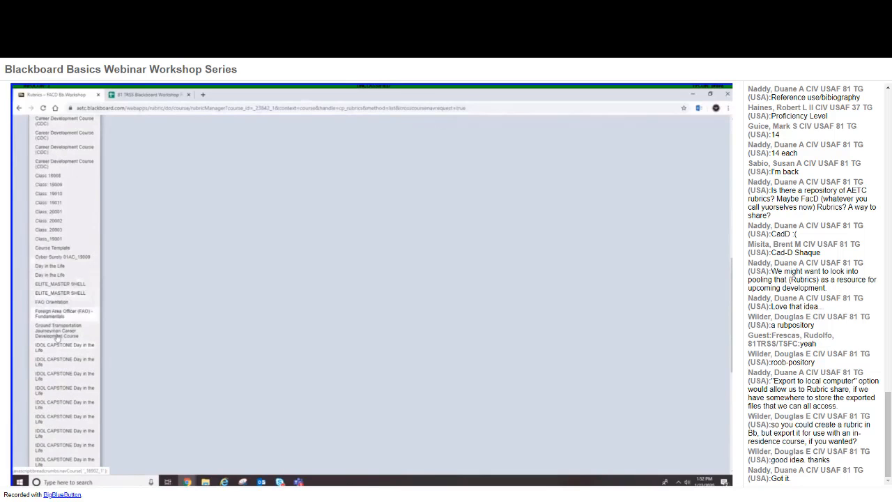
scroll(60, 334, "up", 5)
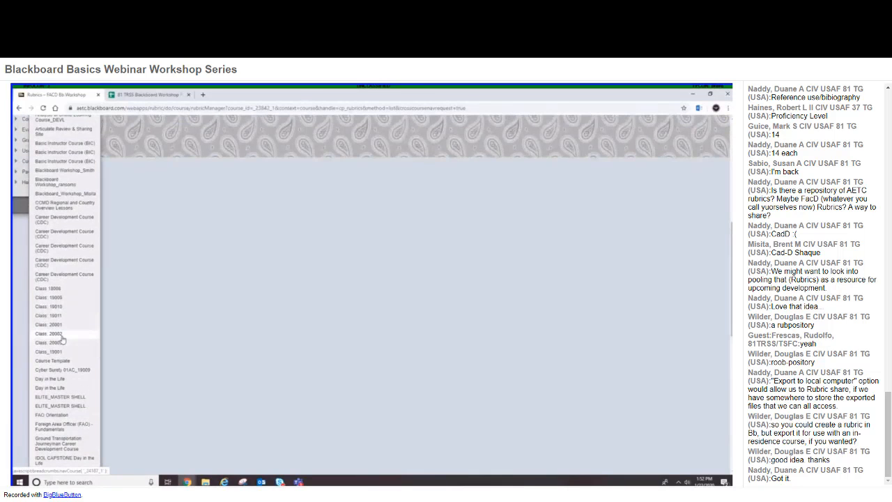
scroll(63, 338, "up", 3)
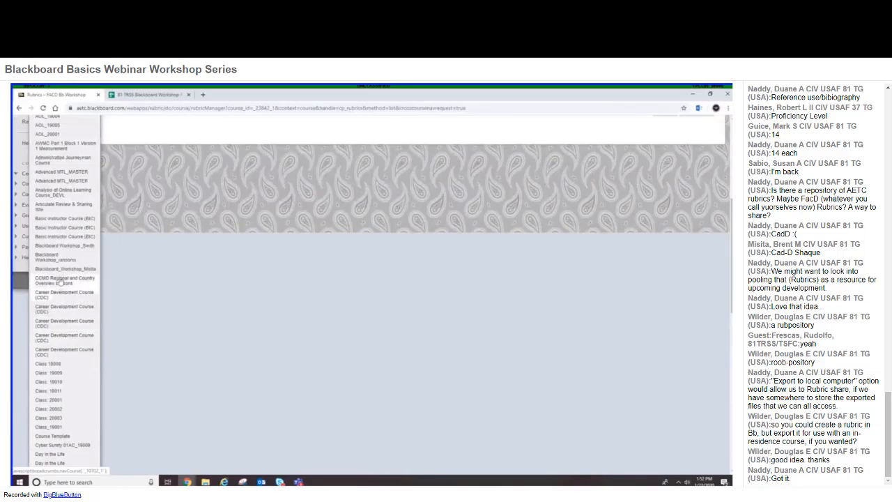
scroll(59, 273, "up", 3)
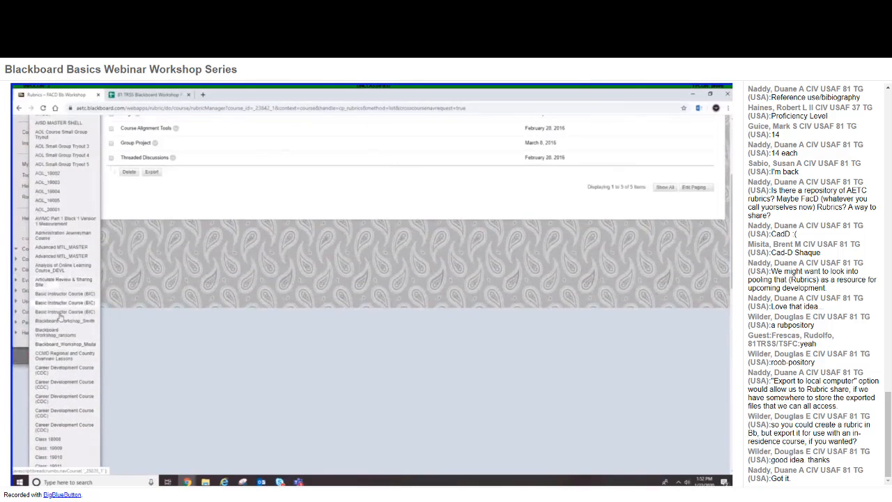
scroll(57, 282, "up", 5)
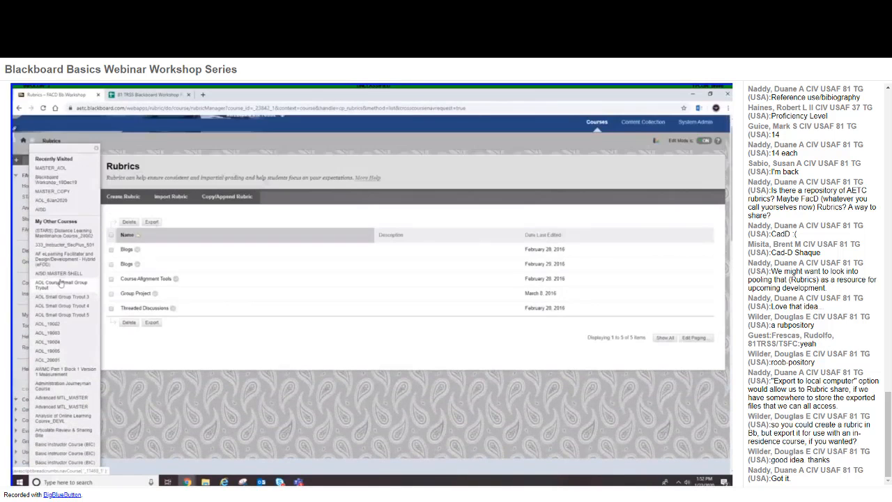
left_click(51, 169)
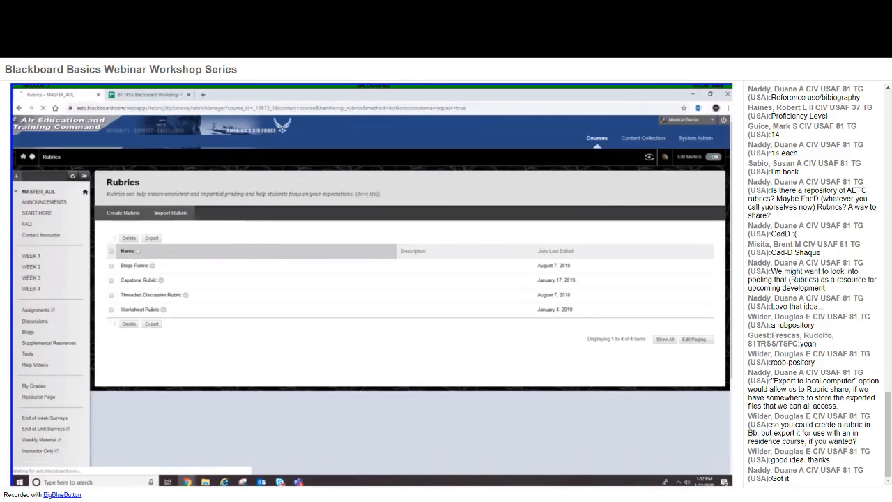
Step: Export the Worksheet Rubric to the local computer and save its zip file in the Blackboard Webinar Series folder
left_click(111, 310)
left_click(151, 325)
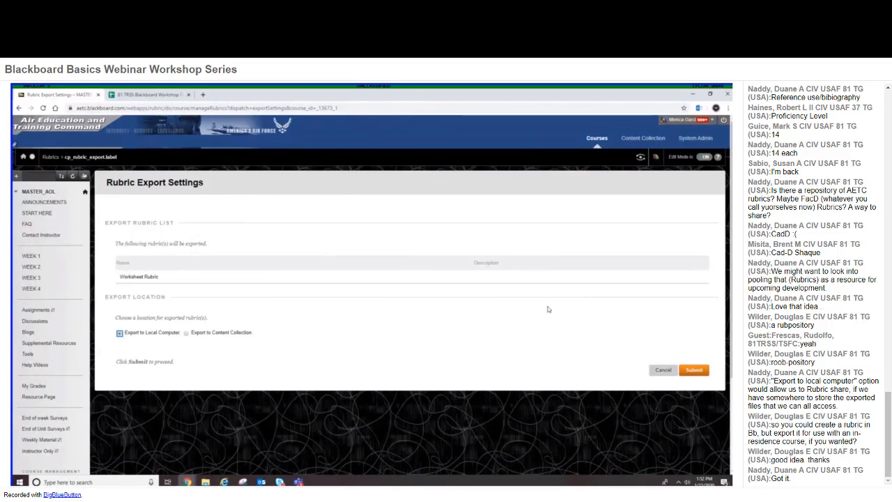
left_click(694, 369)
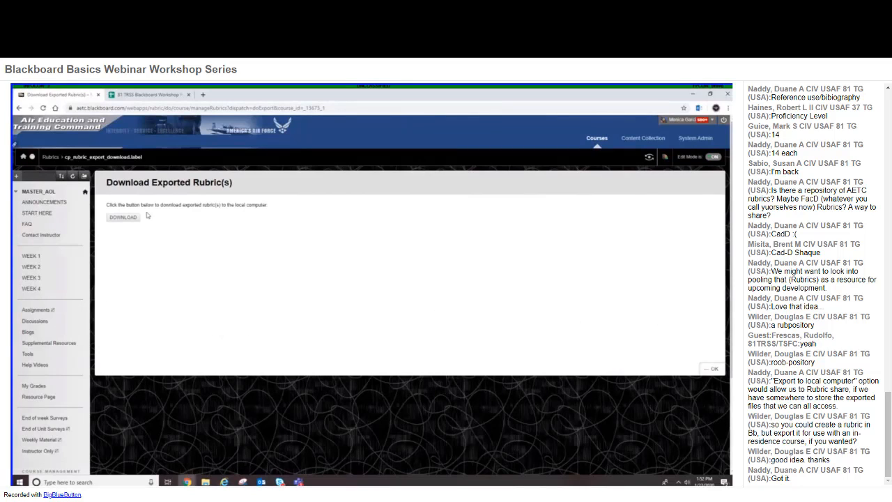
left_click(136, 220)
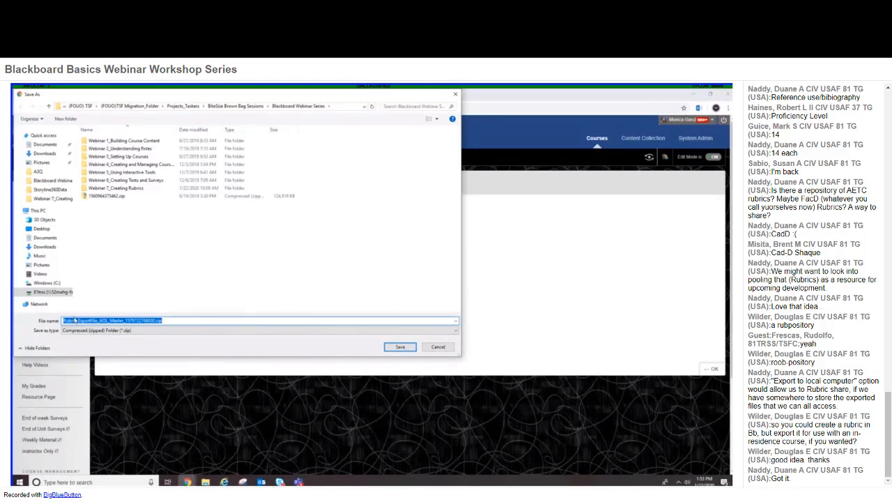
left_click(396, 345)
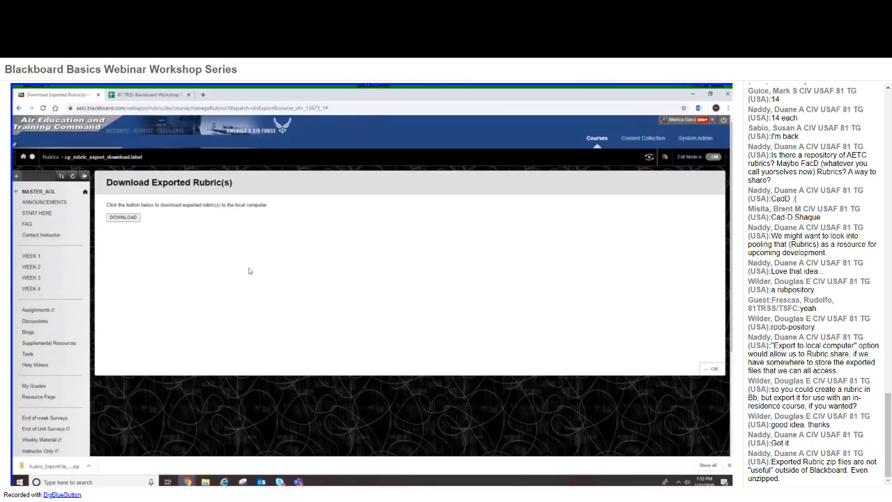
Step: Switch to the Blackboard Workshop_18Dec19 course's rubrics list and start a rubric import
left_click(32, 160)
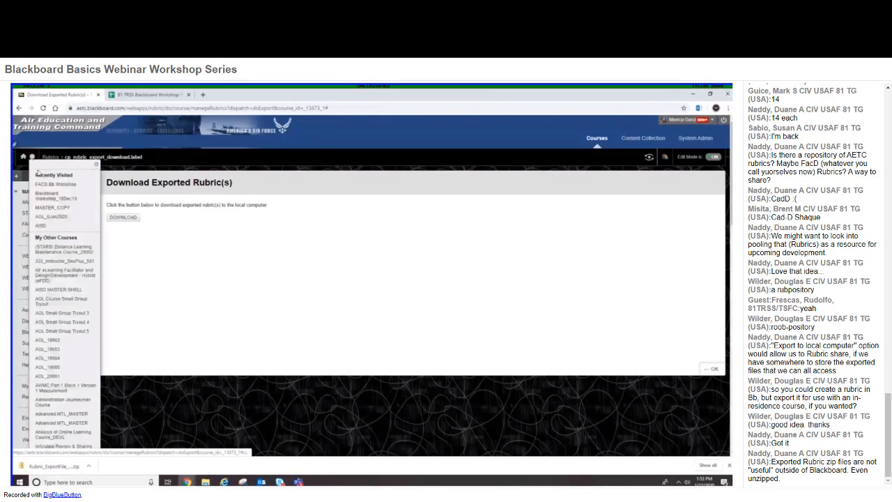
left_click(43, 206)
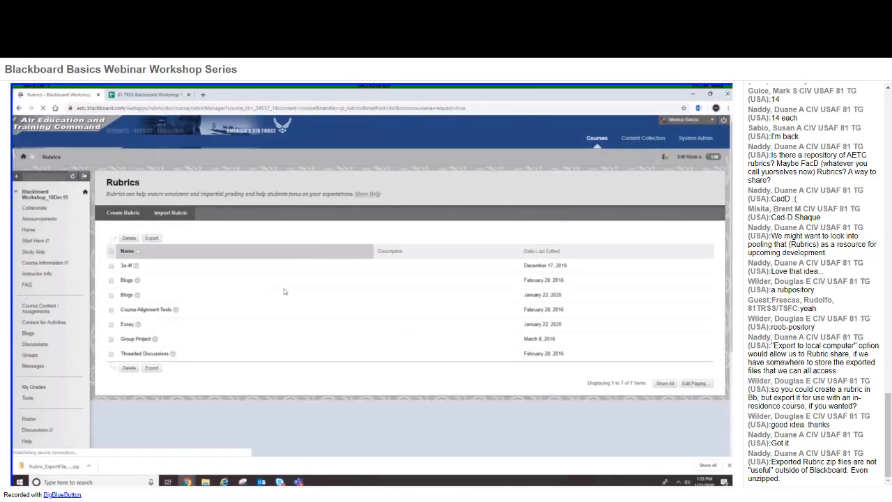
left_click(167, 218)
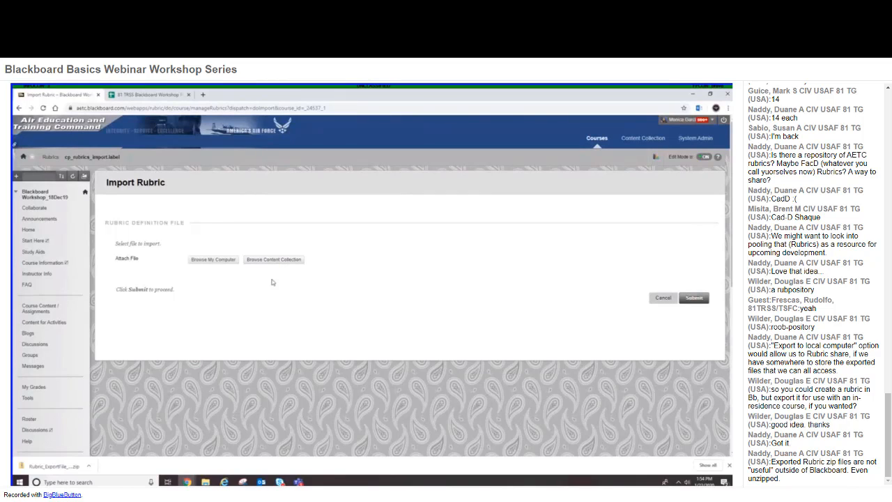
Step: Attach the Rubric_ExportFile_AOL_Master zip from the Blackboard Webinar Series folder, submit the import and return to the rubrics list
left_click(221, 262)
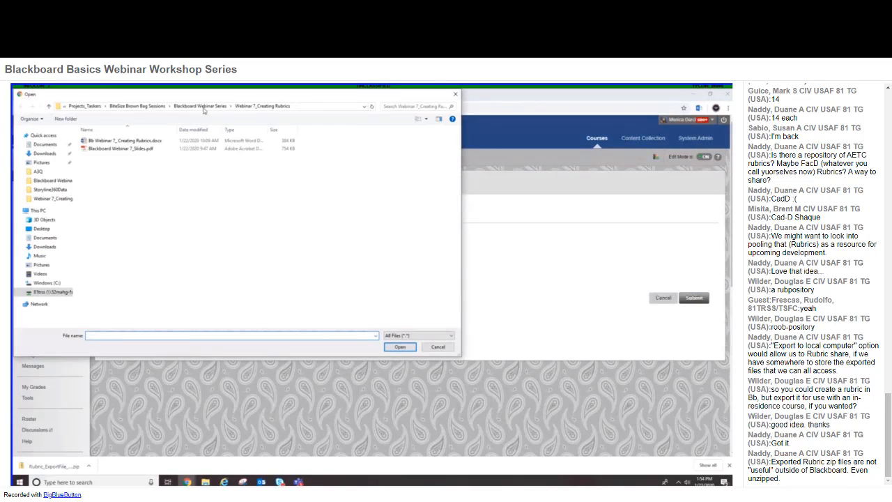
left_click(204, 108)
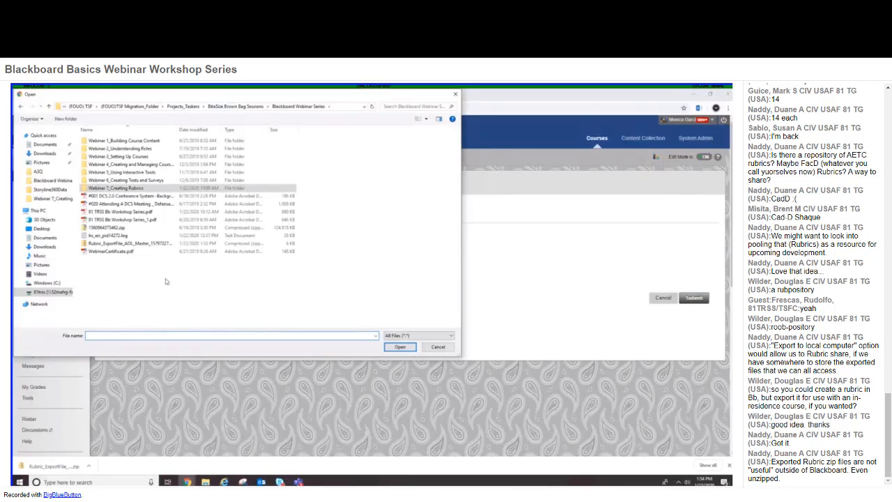
left_click(151, 244)
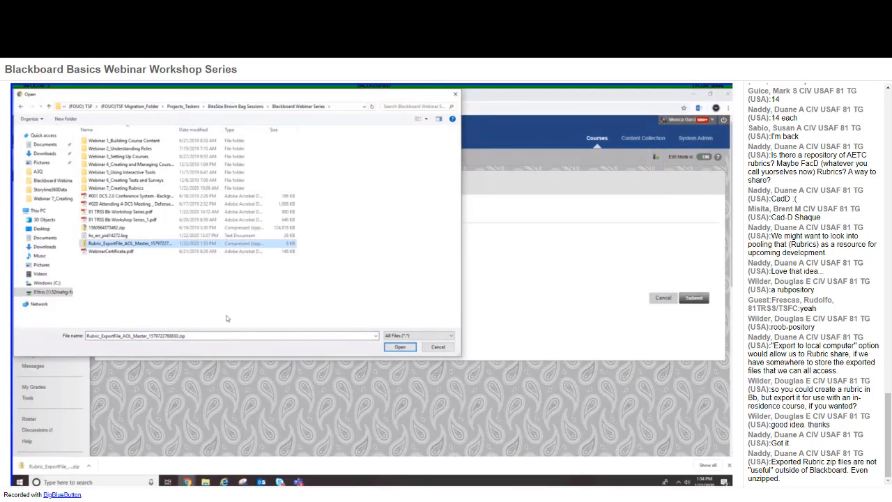
left_click(390, 347)
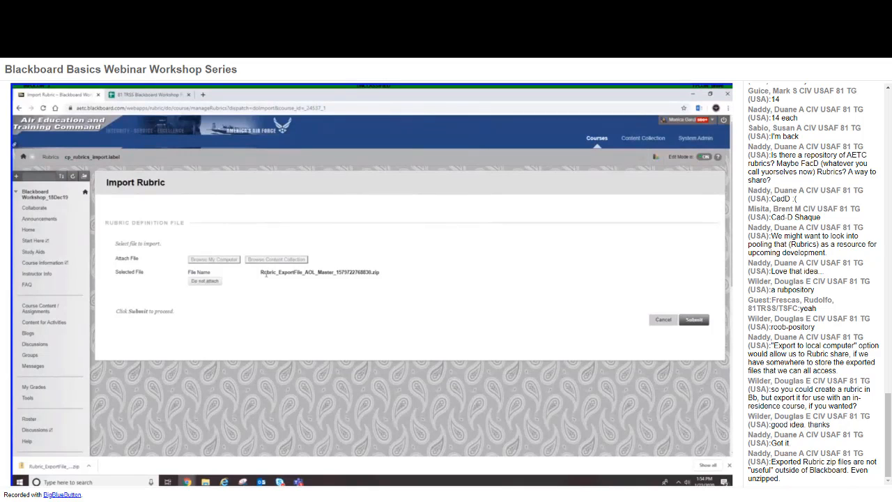
left_click(693, 319)
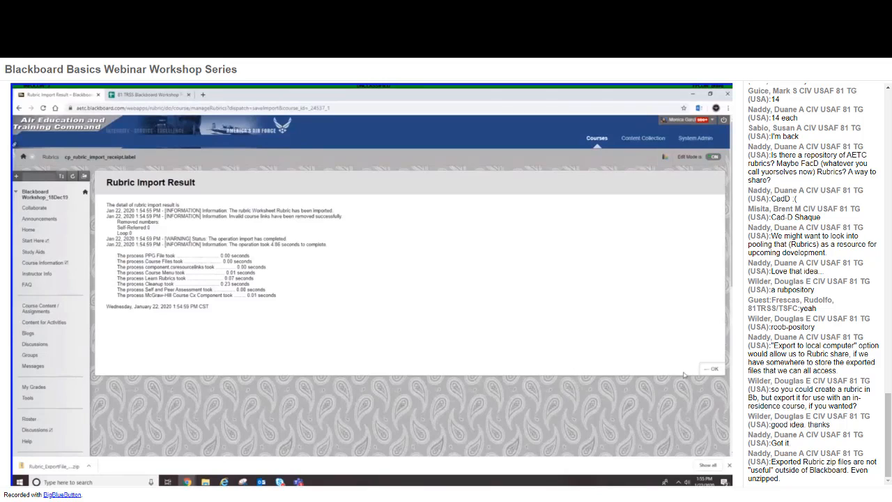
left_click(712, 369)
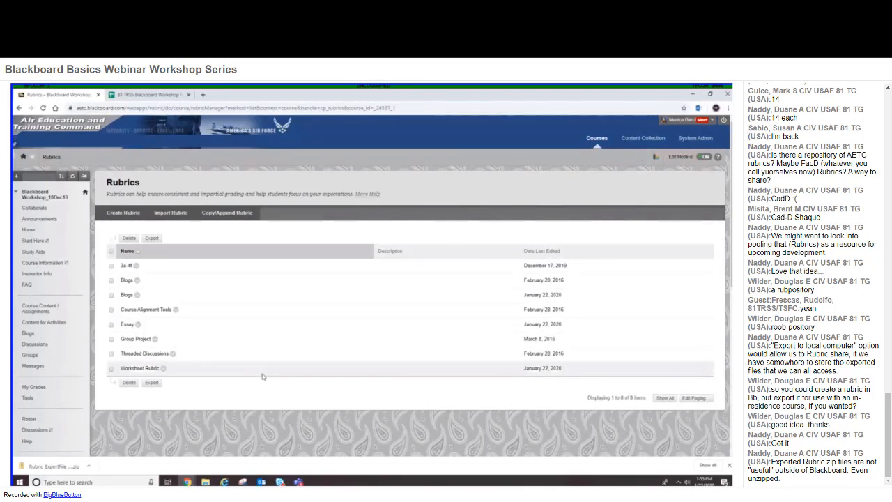
Step: Open the imported Worksheet Rubric for editing, review its criteria and point levels, and leave without changes
left_click(164, 370)
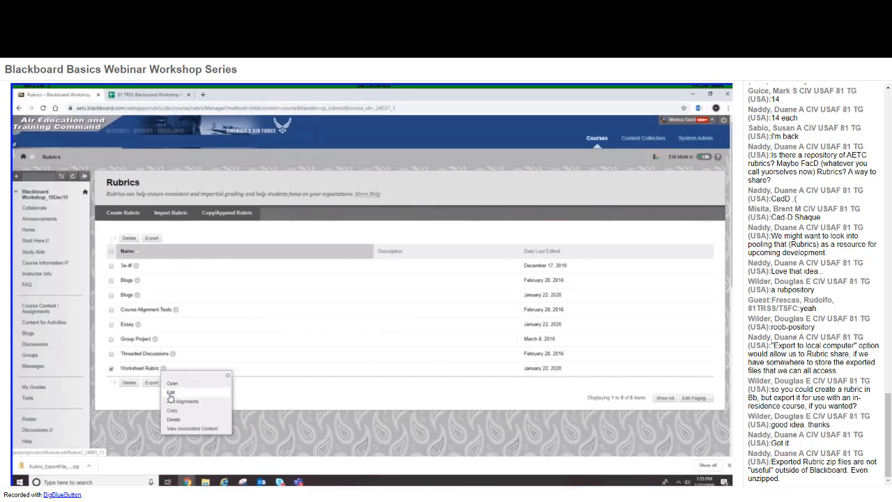
left_click(170, 395)
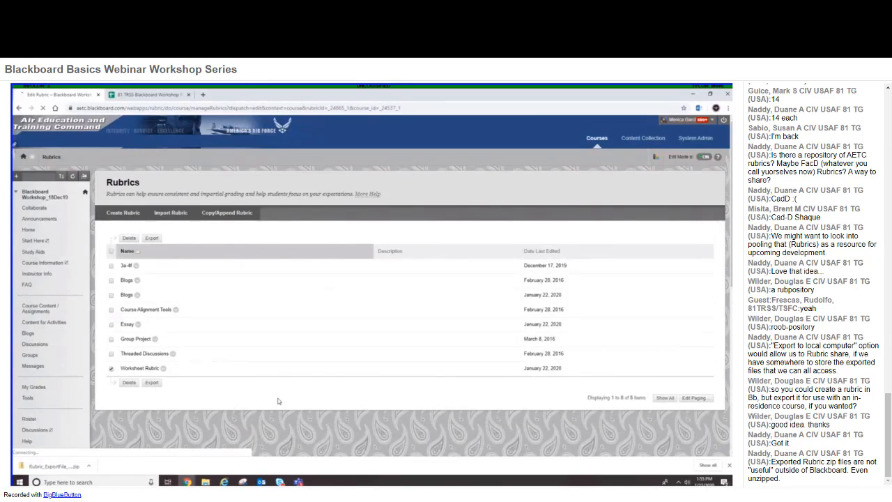
scroll(663, 328, "down", 1)
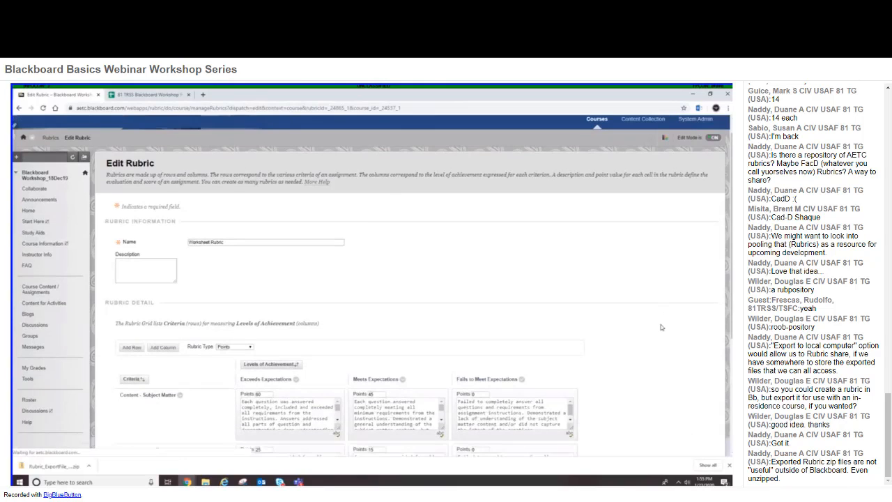
scroll(662, 328, "down", 2)
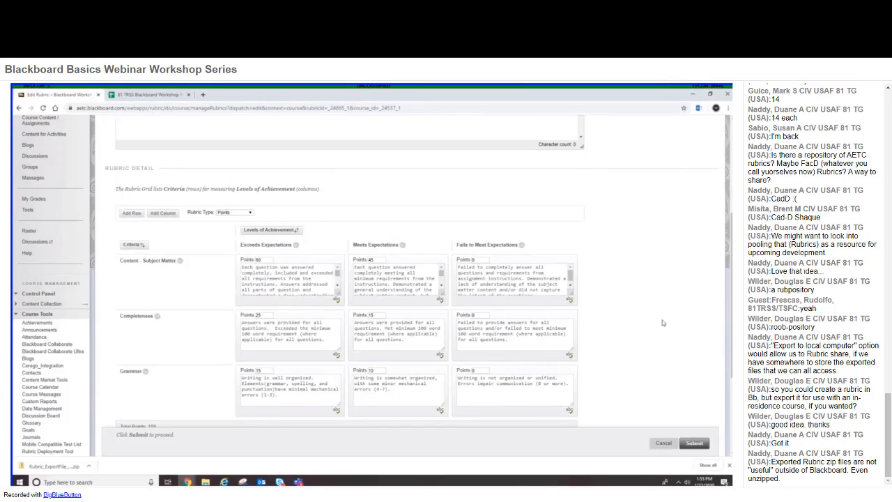
left_click(670, 445)
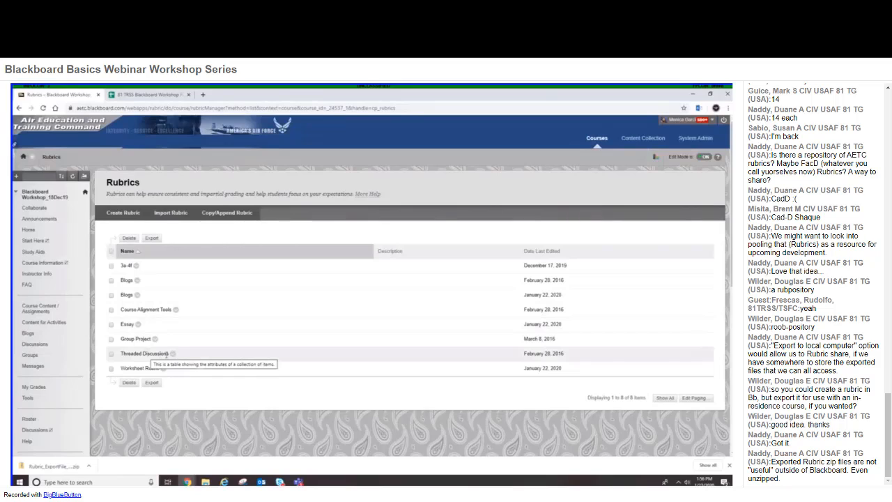
Step: Select the Essay rubric, open Copy/Append Rubric, browse the rubrics offered for copying, and return to the course's rubrics list
left_click(111, 326)
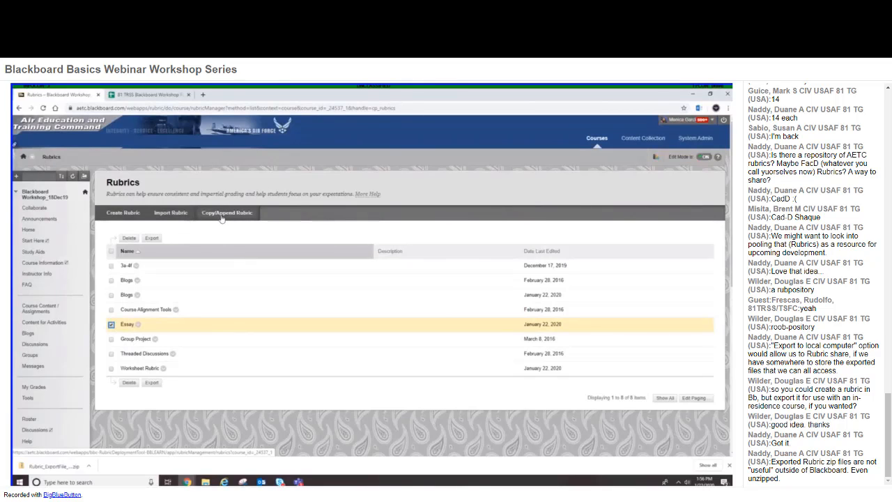
left_click(222, 214)
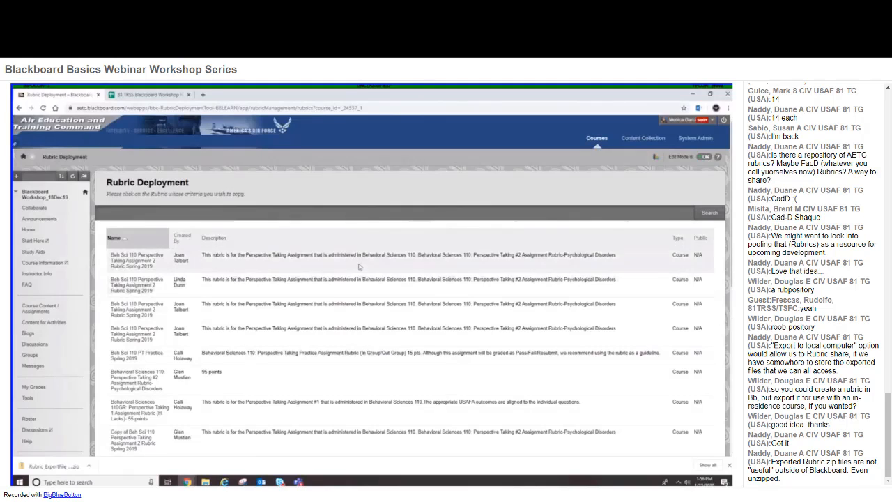
scroll(357, 213, "down", 10)
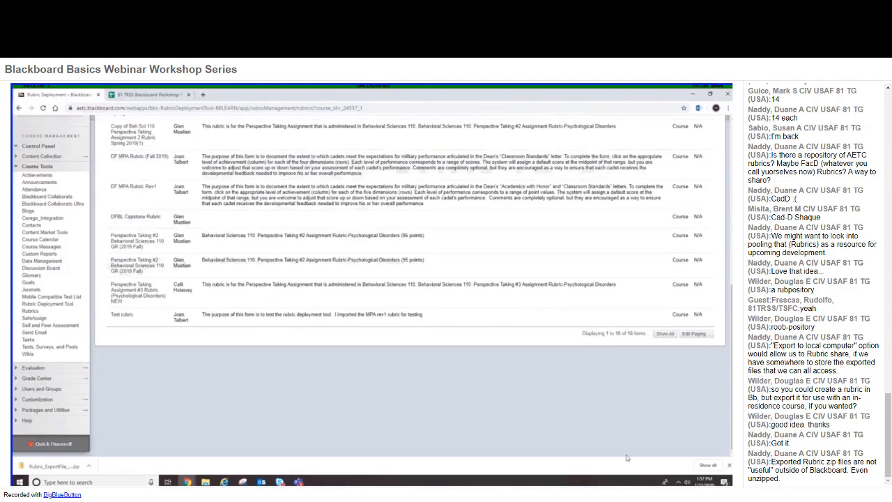
scroll(618, 374, "up", 1)
scroll(618, 373, "up", 10)
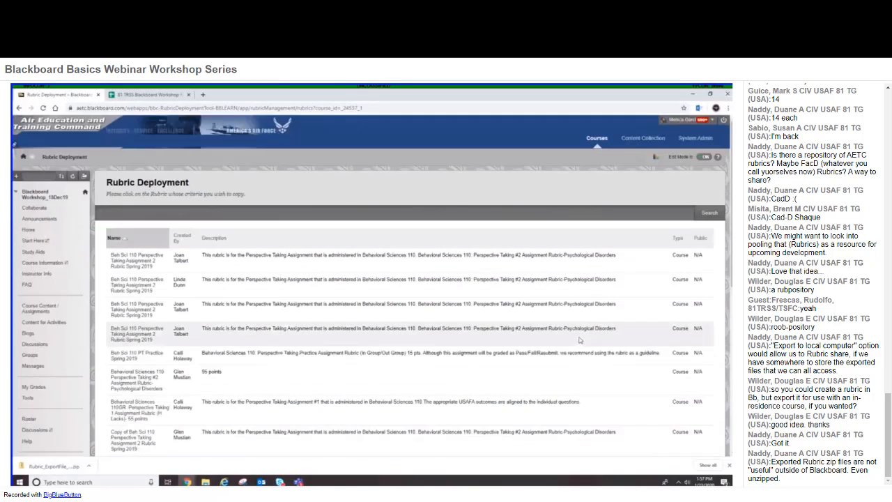
scroll(57, 350, "down", 10)
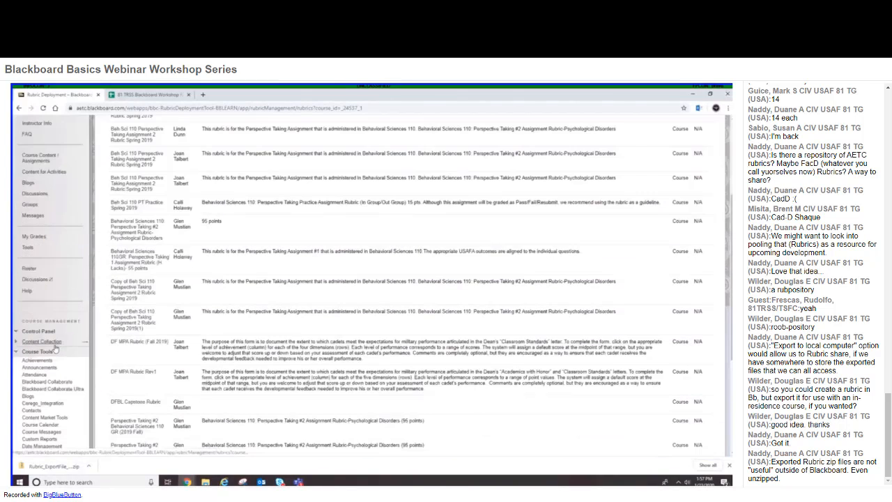
left_click(19, 108)
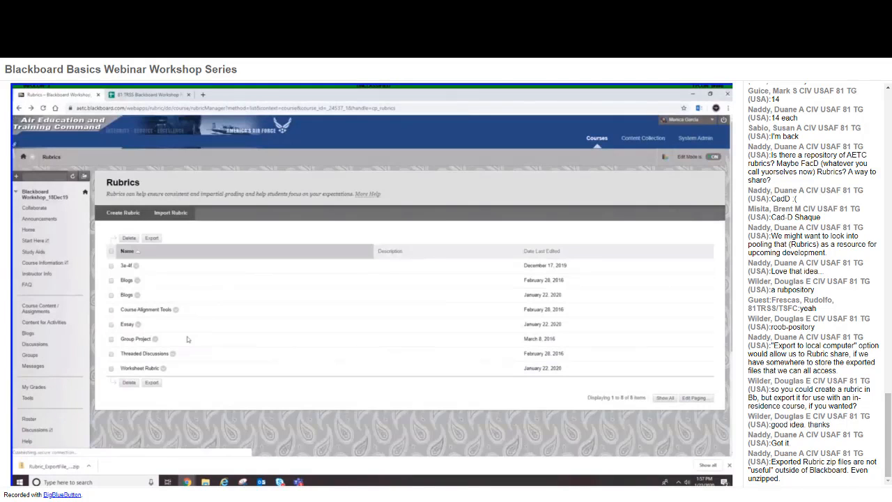
Step: Make a copy of the Essay rubric within the same course
left_click(138, 324)
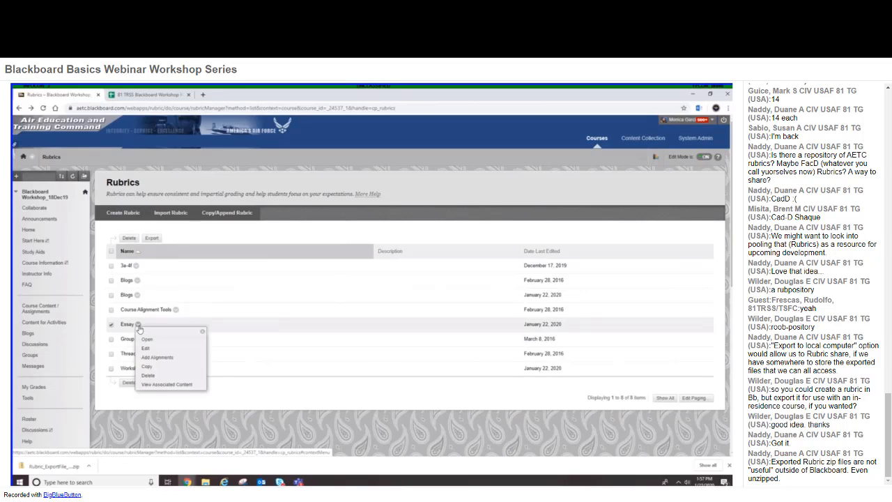
left_click(147, 367)
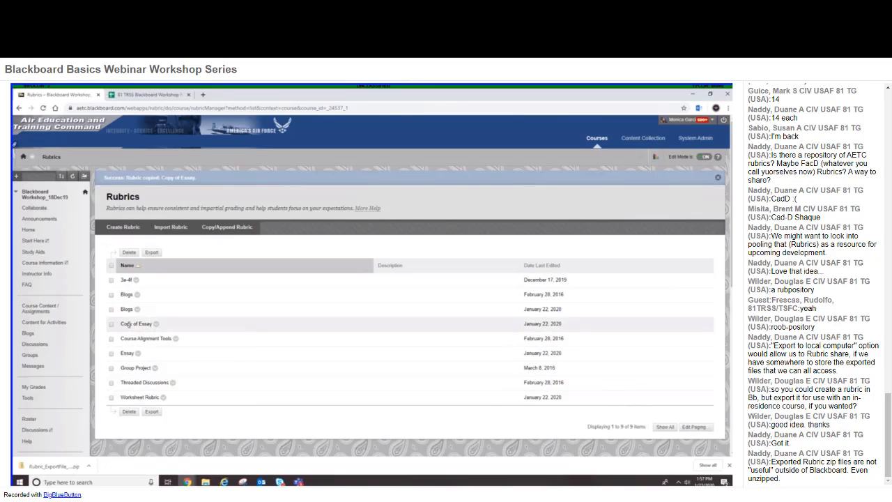
left_click_drag(122, 324, 139, 324)
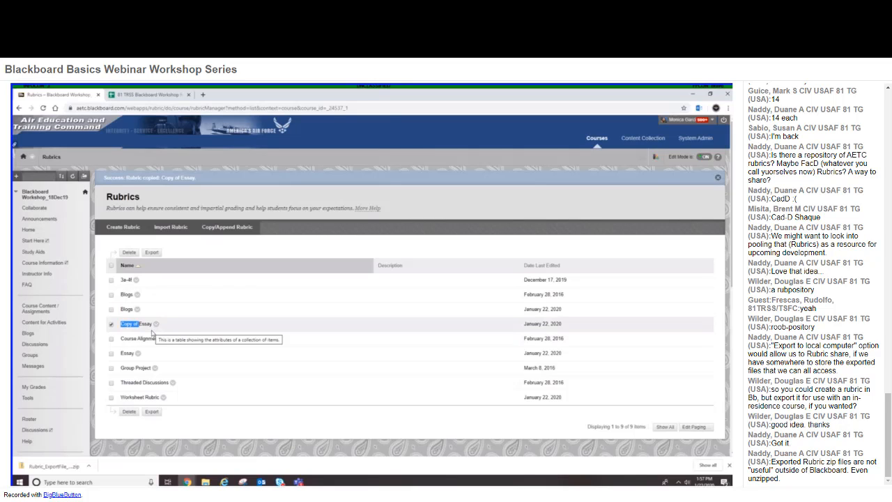
Step: Open the Copy of Essay rubric for editing, review its criteria and point levels, and leave without changes
left_click(111, 324)
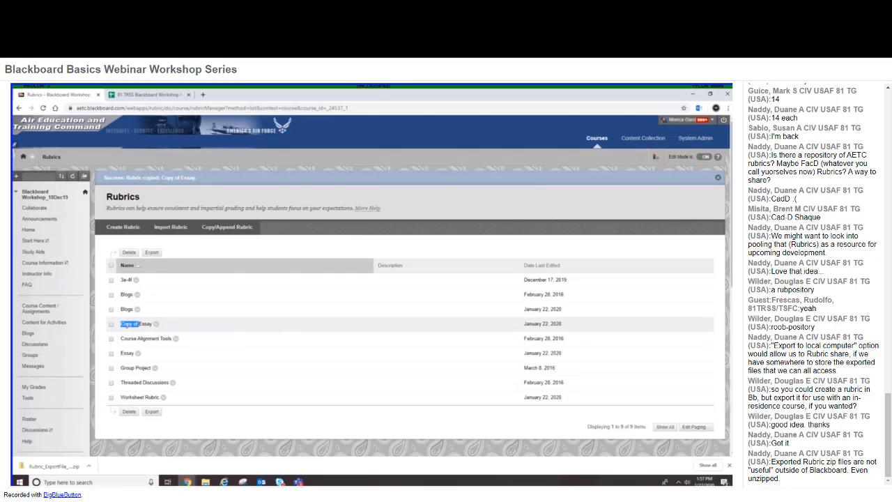
left_click(111, 324)
left_click(156, 324)
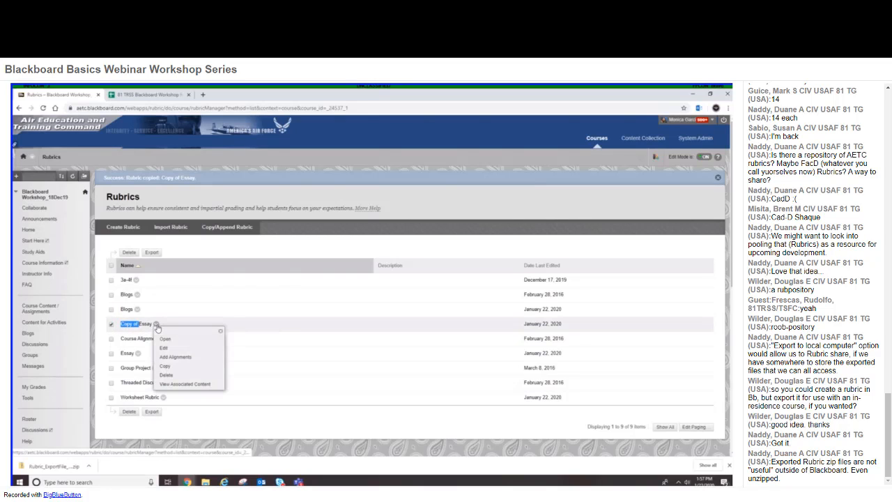
left_click(166, 348)
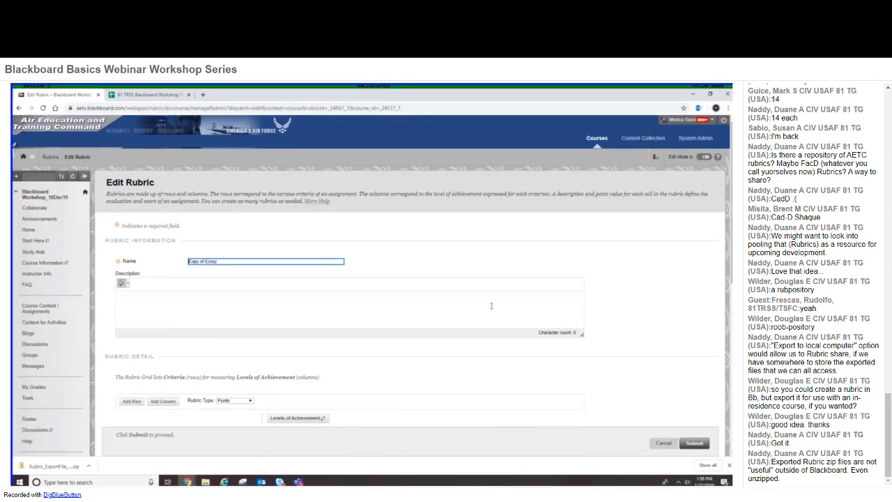
scroll(630, 286, "down", 2)
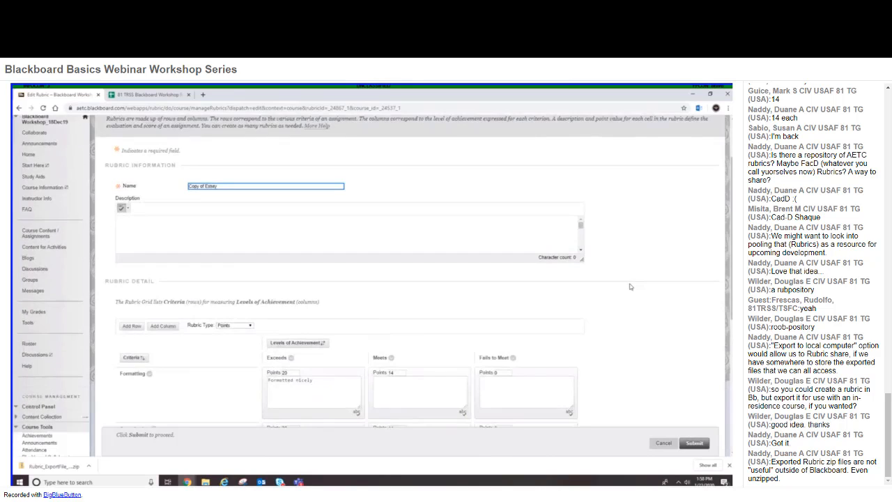
scroll(630, 286, "down", 3)
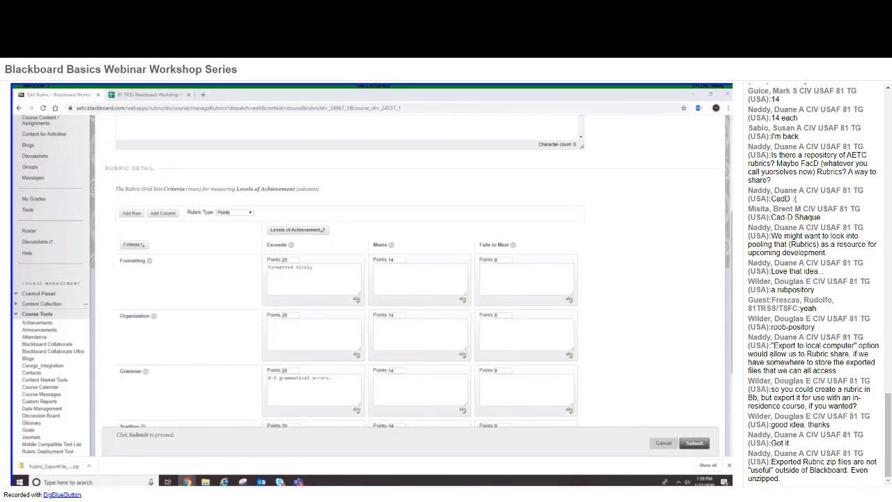
left_click(659, 444)
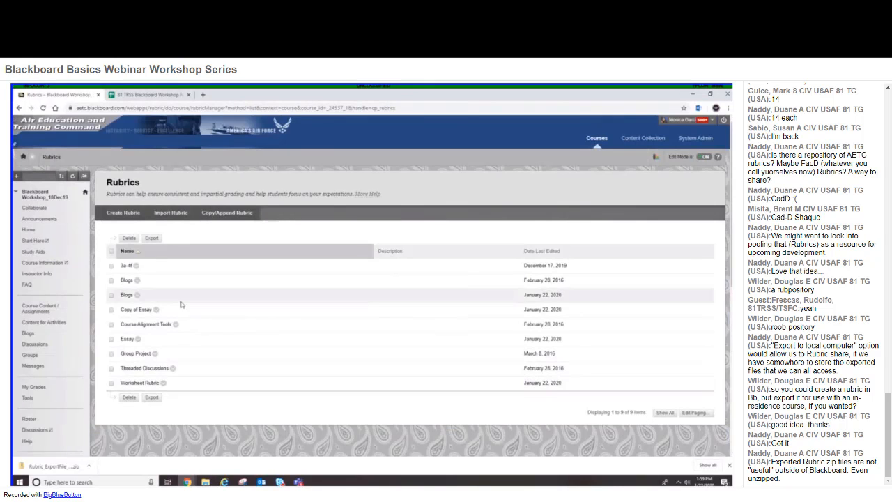
Step: Collapse the Course Tools section under the course's Control Panel
scroll(180, 305, "down", 5)
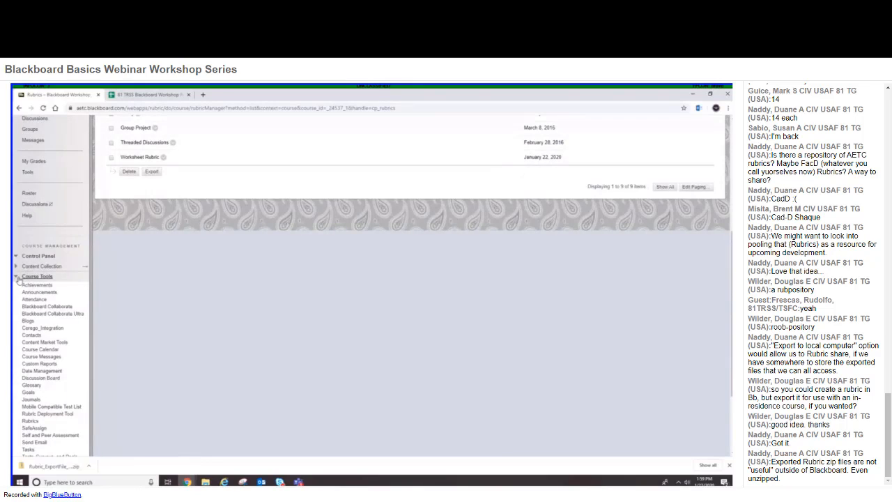
left_click(19, 278)
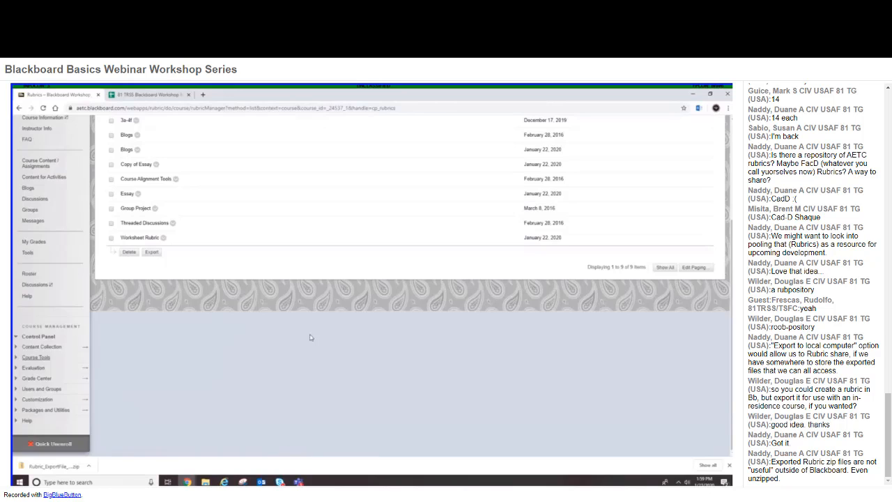
scroll(311, 337, "up", 2)
scroll(311, 336, "up", 2)
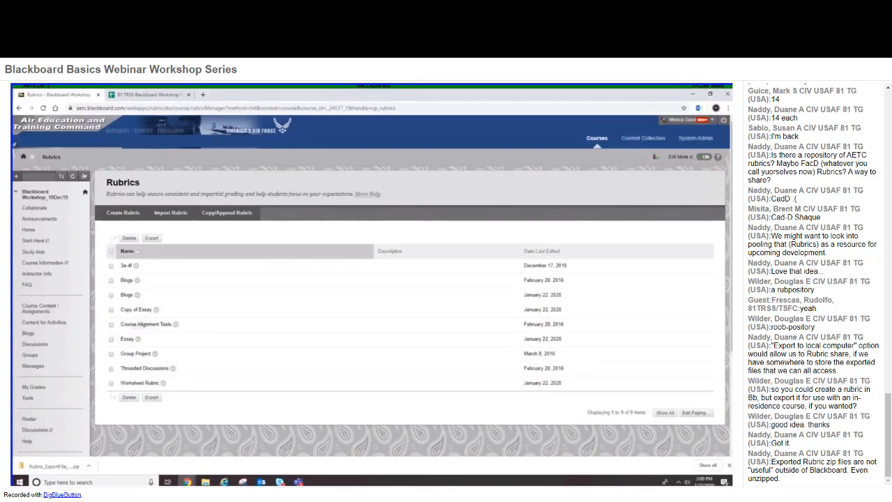